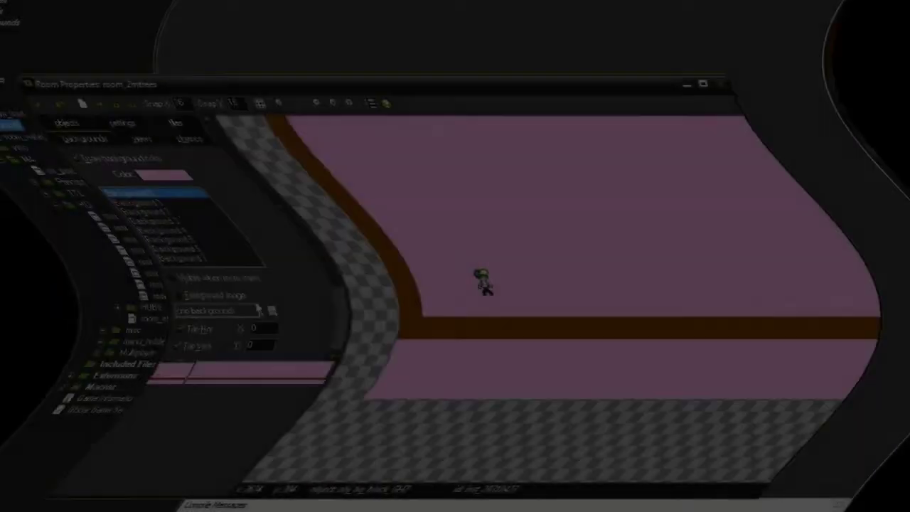
Assign bg_clouds to Background 0 and bg_tree to Background 1, both visible when the room starts
{"action": "left_click", "coordinate": [226, 311]}
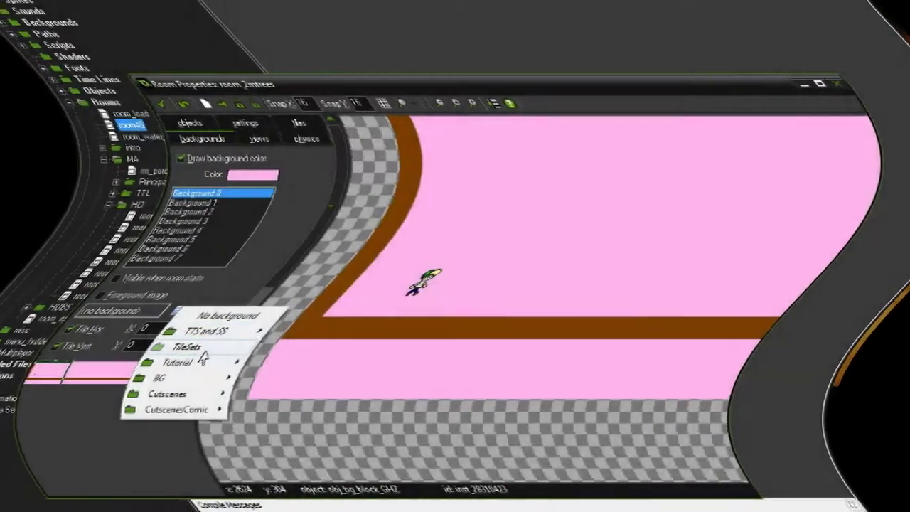
{"action": "mouse_move", "coordinate": [257, 351]}
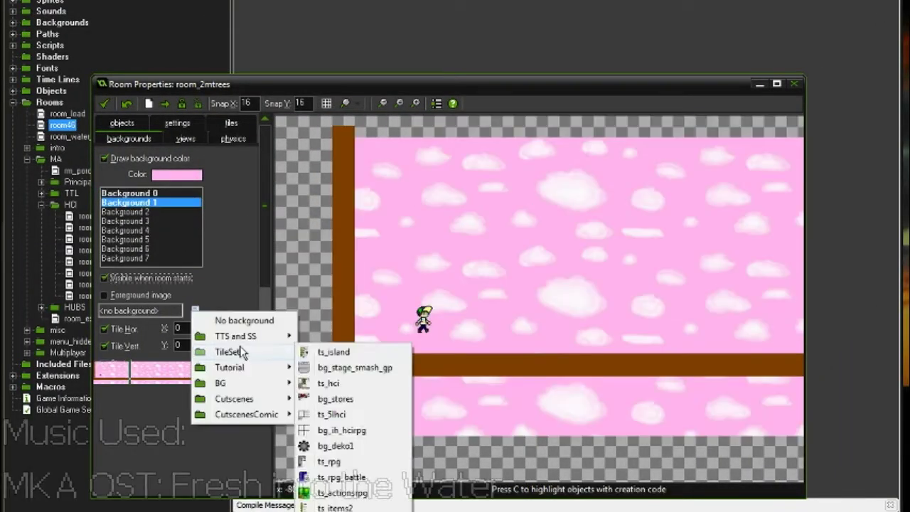
{"action": "mouse_move", "coordinate": [245, 377]}
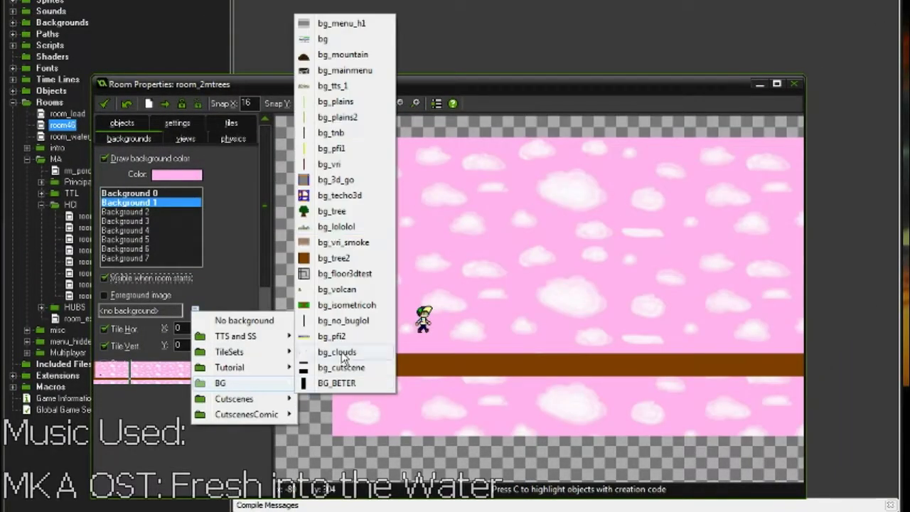
{"action": "left_click", "coordinate": [331, 223]}
{"action": "scroll", "coordinate": [228, 304], "scroll_direction": "down", "scroll_amount": 3}
{"action": "left_click_drag", "start_coordinate": [272, 315], "coordinate": [270, 315]}
{"action": "left_click_drag", "start_coordinate": [136, 367], "coordinate": [113, 375]}
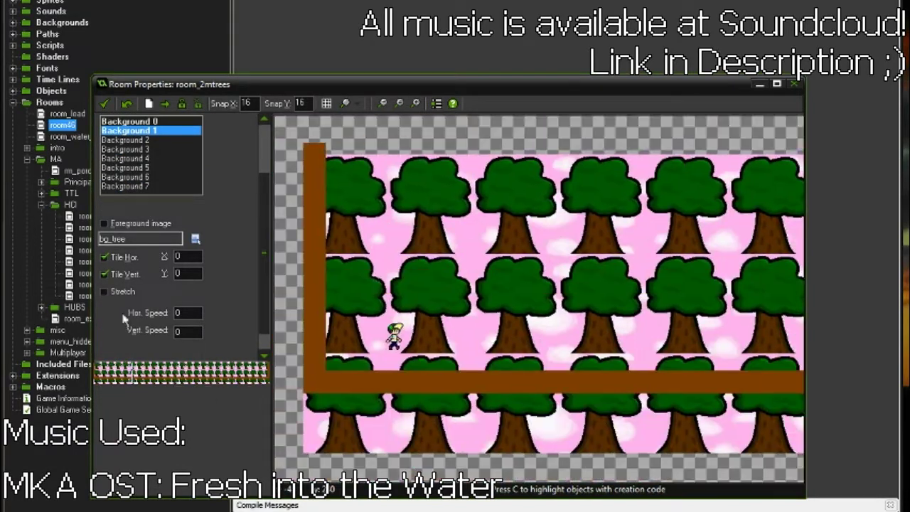
Turn off vertical tiling for Background 1's trees and lower the row to Y 100
{"action": "left_click", "coordinate": [110, 275]}
{"action": "left_click", "coordinate": [177, 274]}
{"action": "type", "text": "10"}
{"action": "left_click_drag", "start_coordinate": [200, 366], "coordinate": [110, 375]}
{"action": "scroll", "coordinate": [129, 193], "scroll_direction": "up", "scroll_amount": 3}
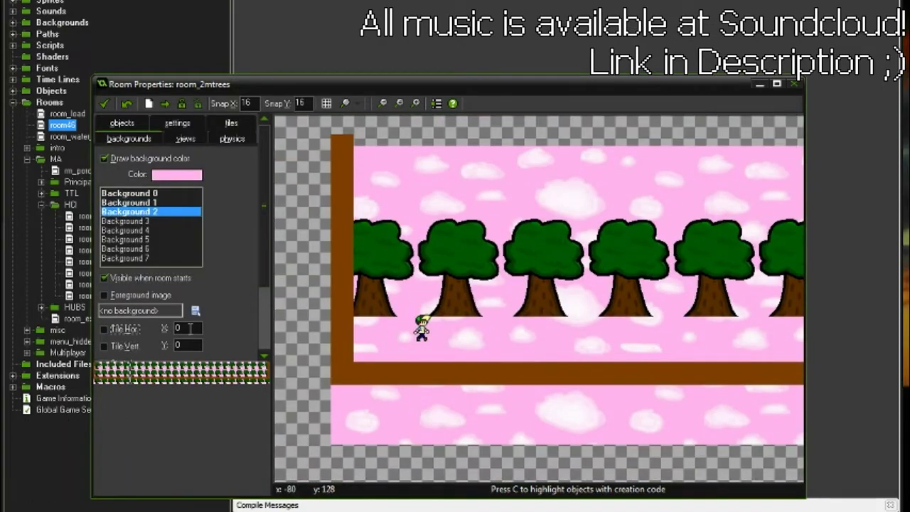
Make Background 2 visible with bg_plains as its image, tiled horizontally only
{"action": "left_click", "coordinate": [105, 330]}
{"action": "left_click", "coordinate": [197, 314]}
{"action": "mouse_move", "coordinate": [264, 386]}
{"action": "left_click", "coordinate": [346, 340]}
{"action": "left_click", "coordinate": [190, 311]}
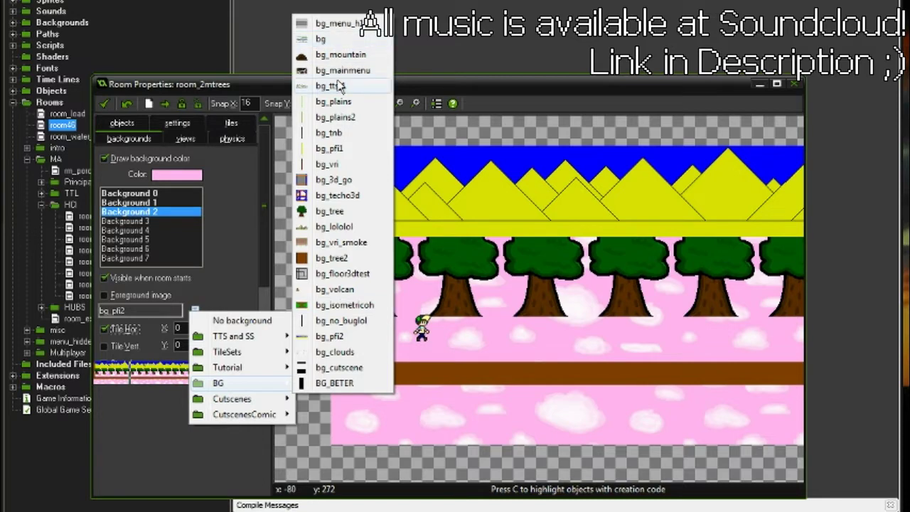
{"action": "left_click", "coordinate": [334, 101]}
Assign bg_tree to Background 7 at Y 100, tiled horizontally only, and hide Background 1
{"action": "left_click", "coordinate": [191, 314]}
{"action": "mouse_move", "coordinate": [265, 384]}
{"action": "left_click", "coordinate": [341, 213]}
{"action": "double_click", "coordinate": [188, 345]}
{"action": "type", "text": "100"}
{"action": "left_click", "coordinate": [131, 203]}
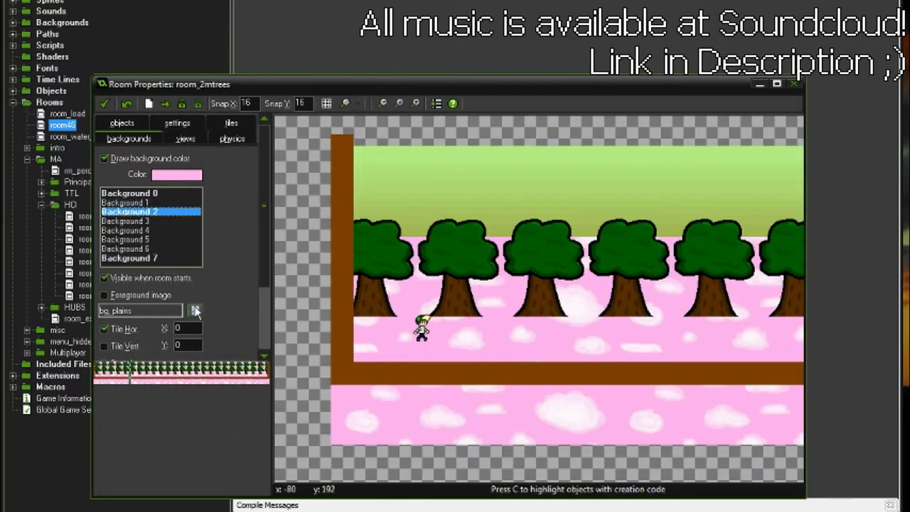
Move Background 2's bg_plains down to Y 220
{"action": "double_click", "coordinate": [196, 345]}
{"action": "type", "text": "200"}
{"action": "key", "text": "BackSpace"}
{"action": "key", "text": "BackSpace"}
{"action": "type", "text": "30"}
{"action": "key", "text": "BackSpace"}
{"action": "key", "text": "BackSpace"}
{"action": "type", "text": "20"}
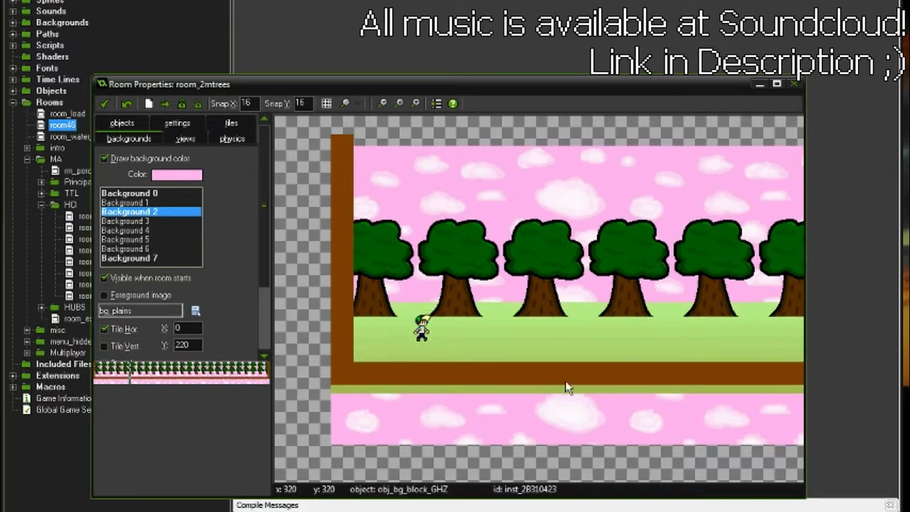
Close the room, duplicate bg_tree in the BG backgrounds group, and rename and widen the canvas of the copy
{"action": "left_click", "coordinate": [152, 249]}
{"action": "left_click", "coordinate": [794, 84]}
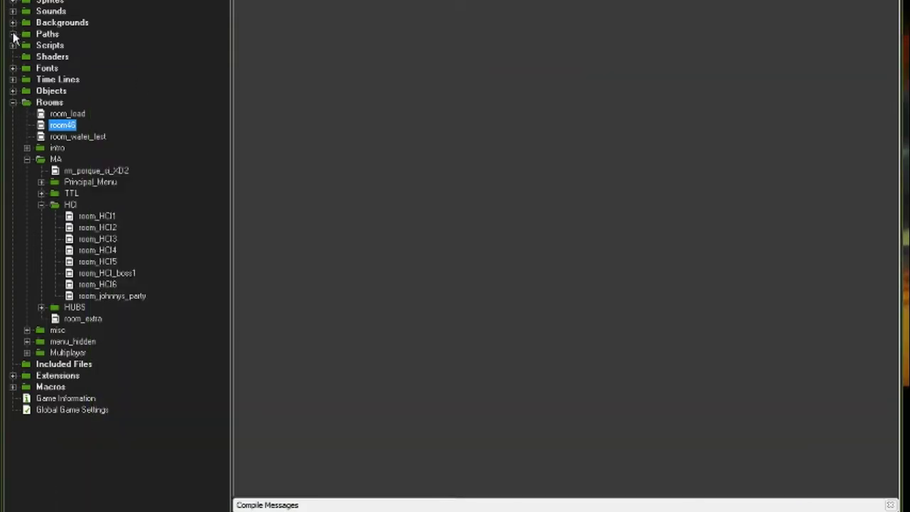
{"action": "left_click", "coordinate": [13, 23]}
{"action": "left_click", "coordinate": [27, 91]}
{"action": "left_click", "coordinate": [27, 80]}
{"action": "left_click", "coordinate": [27, 80]}
{"action": "left_click", "coordinate": [27, 69]}
{"action": "right_click", "coordinate": [71, 214]}
{"action": "left_click", "coordinate": [57, 253]}
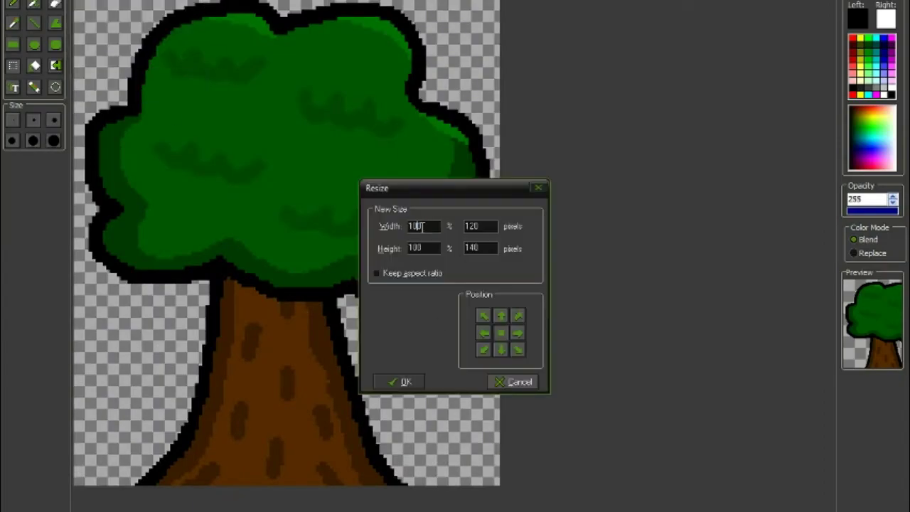
{"action": "left_click", "coordinate": [401, 382]}
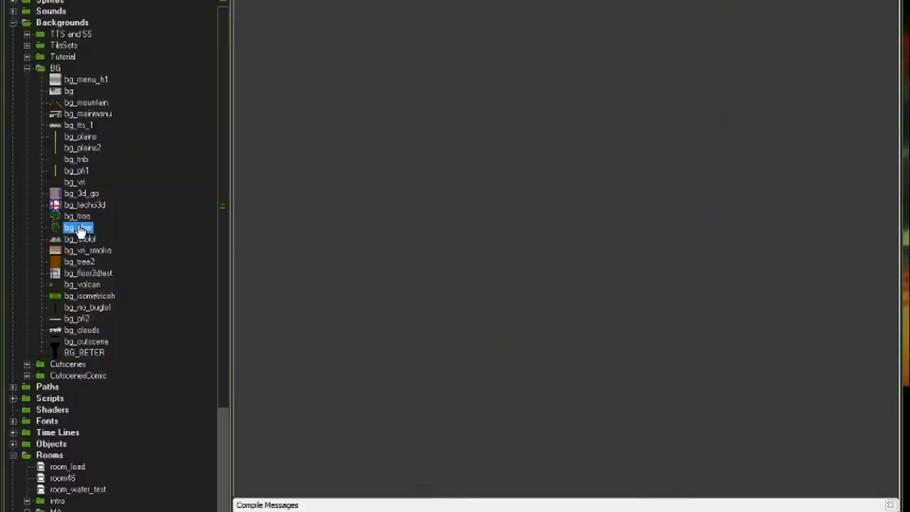
{"action": "double_click", "coordinate": [80, 229]}
{"action": "left_click", "coordinate": [69, 184]}
Reopen room46 and assign the widened tree image to Background 7
{"action": "double_click", "coordinate": [62, 479]}
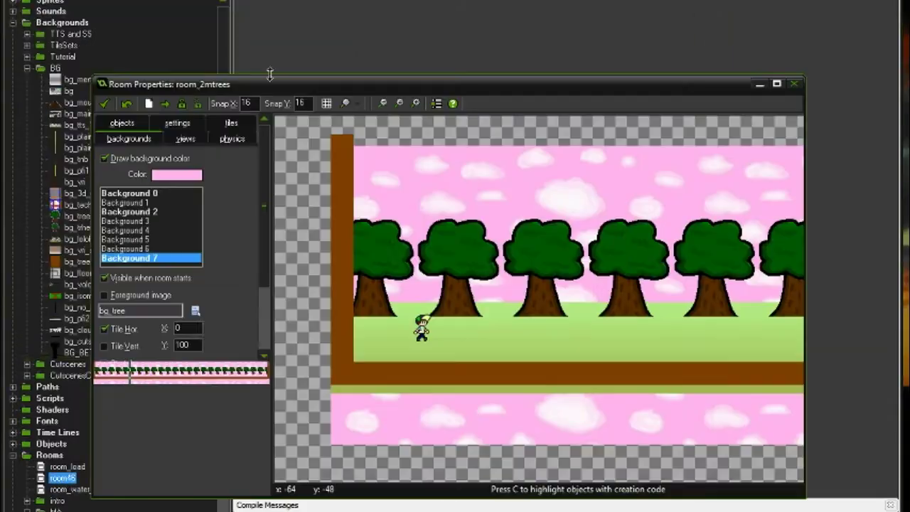
{"action": "left_click", "coordinate": [196, 311]}
{"action": "mouse_move", "coordinate": [240, 382]}
{"action": "left_click", "coordinate": [361, 209]}
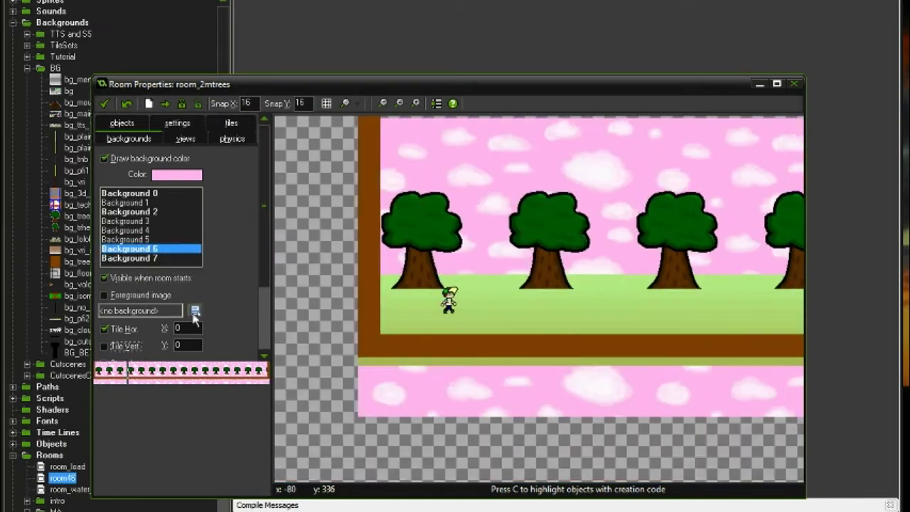
Assign bg_plains2 to Background 6 and set its vertical position to Y 340
{"action": "left_click", "coordinate": [195, 313]}
{"action": "left_click", "coordinate": [347, 108]}
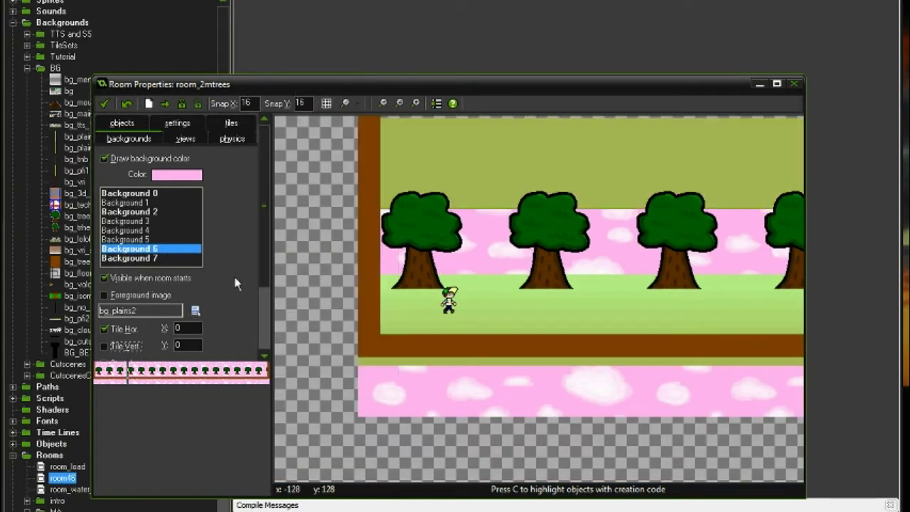
{"action": "type", "text": "350"}
{"action": "left_click_drag", "start_coordinate": [198, 379], "coordinate": [111, 374]}
Choose bg_tree as the tile set and add a tile layer with depth 1000006
{"action": "left_click", "coordinate": [175, 140]}
{"action": "left_click", "coordinate": [125, 123]}
{"action": "left_click", "coordinate": [179, 140]}
{"action": "left_click", "coordinate": [229, 140]}
{"action": "left_click", "coordinate": [196, 304]}
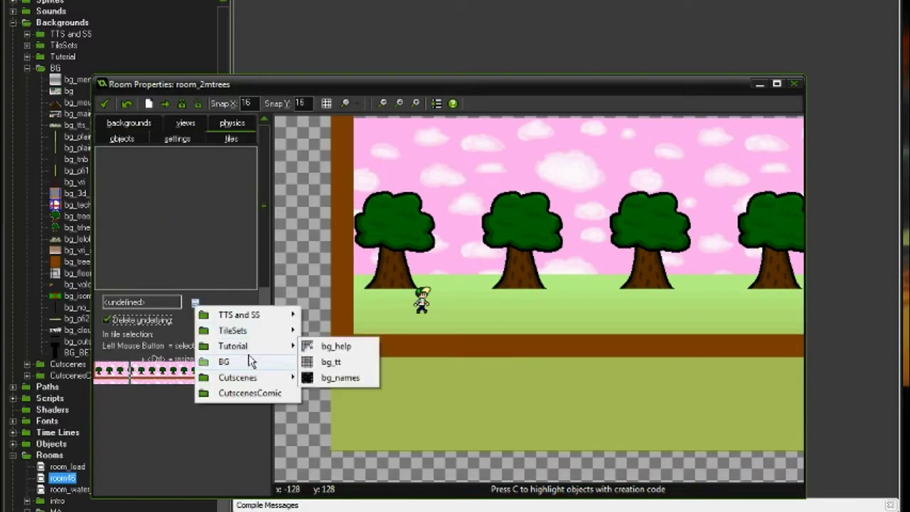
{"action": "mouse_move", "coordinate": [250, 362]}
{"action": "left_click", "coordinate": [340, 202]}
{"action": "left_click_drag", "start_coordinate": [264, 245], "coordinate": [263, 323]}
{"action": "left_click", "coordinate": [126, 328]}
{"action": "type", "text": "1000006"}
Place several overlapping bg_tree tiles around the player at the room's start, with Delete underlying turned off
{"action": "left_click", "coordinate": [403, 324]}
{"action": "middle_click_drag", "start_coordinate": [420, 306], "coordinate": [401, 278]}
{"action": "left_click", "coordinate": [433, 227]}
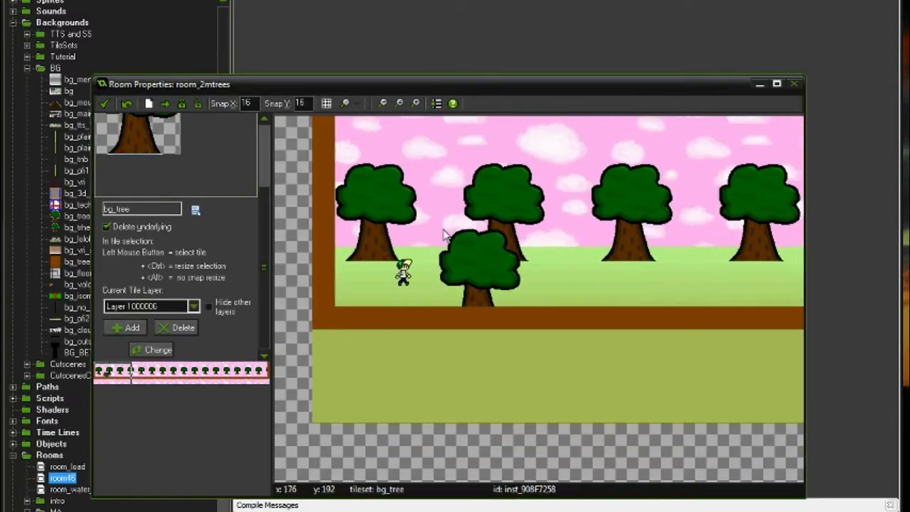
{"action": "left_click_drag", "start_coordinate": [434, 229], "coordinate": [434, 202]}
{"action": "left_click_drag", "start_coordinate": [526, 155], "coordinate": [525, 154]}
{"action": "left_click_drag", "start_coordinate": [604, 303], "coordinate": [503, 202]}
{"action": "left_click", "coordinate": [490, 178]}
{"action": "left_click", "coordinate": [359, 157]}
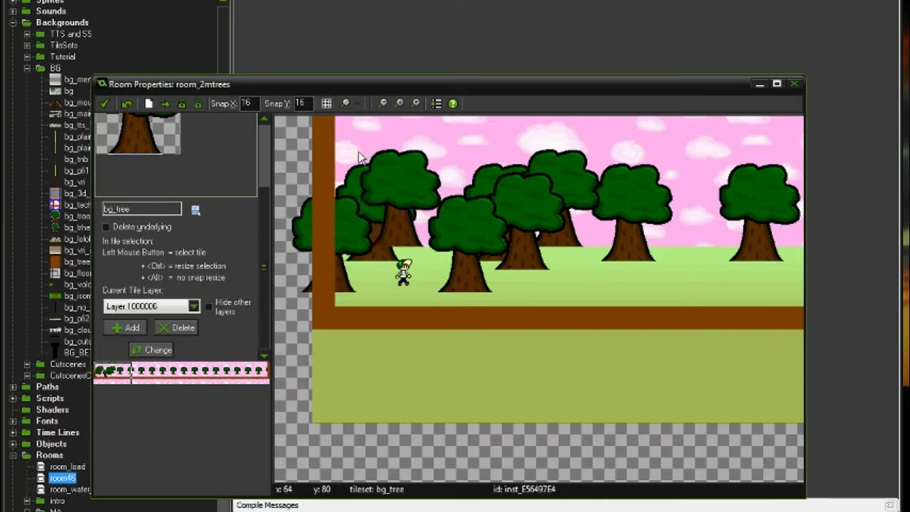
Add more bg_tree tiles at varied heights to the right of the first tree cluster
{"action": "left_click_drag", "start_coordinate": [591, 244], "coordinate": [557, 245]}
{"action": "left_click", "coordinate": [660, 176]}
{"action": "mouse_move", "coordinate": [478, 324]}
{"action": "left_mouse_down"}
{"action": "mouse_move", "coordinate": [307, 336]}
{"action": "mouse_move", "coordinate": [296, 346]}
{"action": "left_mouse_up"}
{"action": "left_click", "coordinate": [466, 335]}
{"action": "left_click_drag", "start_coordinate": [717, 359], "coordinate": [682, 278]}
{"action": "left_click", "coordinate": [597, 379]}
{"action": "left_click_drag", "start_coordinate": [130, 379], "coordinate": [110, 381]}
Delete three misplaced tree tiles at and below the floor near the room's start
{"action": "right_click", "coordinate": [542, 312]}
{"action": "left_click", "coordinate": [580, 324]}
{"action": "right_click", "coordinate": [402, 408]}
{"action": "left_click", "coordinate": [453, 419]}
{"action": "right_click", "coordinate": [582, 421]}
{"action": "left_click", "coordinate": [620, 432]}
Fill the gaps in the opening forest with more overlapping tree tiles above the floor
{"action": "left_click", "coordinate": [108, 377]}
{"action": "left_click_drag", "start_coordinate": [399, 289], "coordinate": [436, 190]}
{"action": "left_click_drag", "start_coordinate": [121, 377], "coordinate": [126, 379]}
{"action": "left_click_drag", "start_coordinate": [325, 265], "coordinate": [314, 284]}
{"action": "left_click", "coordinate": [379, 254]}
{"action": "left_click", "coordinate": [539, 288]}
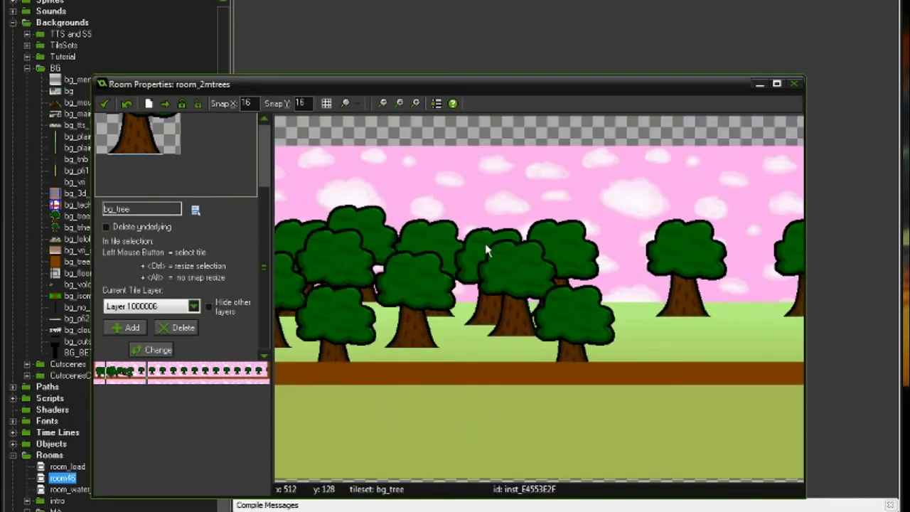
Extend the forest past x 512 with bg_tree tiles at staggered heights
{"action": "left_click_drag", "start_coordinate": [488, 246], "coordinate": [448, 288]}
{"action": "left_click", "coordinate": [665, 231]}
{"action": "left_click_drag", "start_coordinate": [593, 187], "coordinate": [573, 231]}
{"action": "left_click", "coordinate": [630, 288]}
{"action": "left_click", "coordinate": [143, 378]}
{"action": "left_click", "coordinate": [513, 222]}
{"action": "left_click", "coordinate": [491, 297]}
Place a dense, staggered group of tree tiles just before the middle of the room
{"action": "left_click", "coordinate": [151, 379]}
{"action": "left_click", "coordinate": [537, 185]}
{"action": "left_click_drag", "start_coordinate": [466, 219], "coordinate": [413, 164]}
{"action": "left_click", "coordinate": [480, 254]}
{"action": "left_click", "coordinate": [663, 198]}
{"action": "left_click_drag", "start_coordinate": [609, 253], "coordinate": [530, 187]}
{"action": "left_click", "coordinate": [584, 244]}
Scatter tree tiles through the middle of the room, some of them overlapping the floor
{"action": "left_click", "coordinate": [162, 372]}
{"action": "left_click_drag", "start_coordinate": [516, 281], "coordinate": [686, 258]}
{"action": "left_click", "coordinate": [596, 326]}
{"action": "left_click", "coordinate": [188, 375]}
{"action": "left_click", "coordinate": [527, 234]}
{"action": "left_click", "coordinate": [436, 292]}
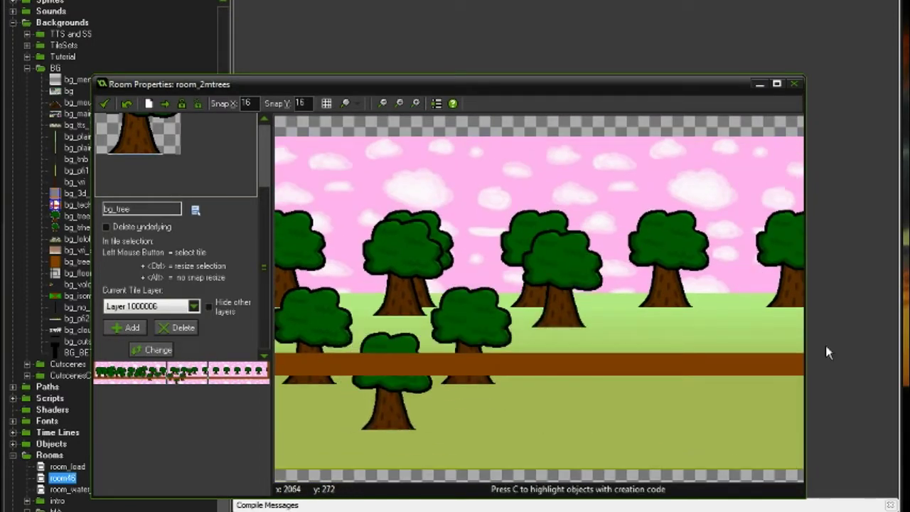
{"action": "left_click", "coordinate": [697, 302]}
{"action": "left_click_drag", "start_coordinate": [617, 302], "coordinate": [640, 256]}
{"action": "left_click", "coordinate": [527, 302]}
Add overlapping tree tiles to the sparse stretch around x 1776, just past the room's middle
{"action": "left_click", "coordinate": [215, 373]}
{"action": "left_click", "coordinate": [185, 368]}
{"action": "left_click", "coordinate": [492, 293]}
{"action": "left_click_drag", "start_coordinate": [449, 320], "coordinate": [426, 333]}
{"action": "left_click", "coordinate": [204, 372]}
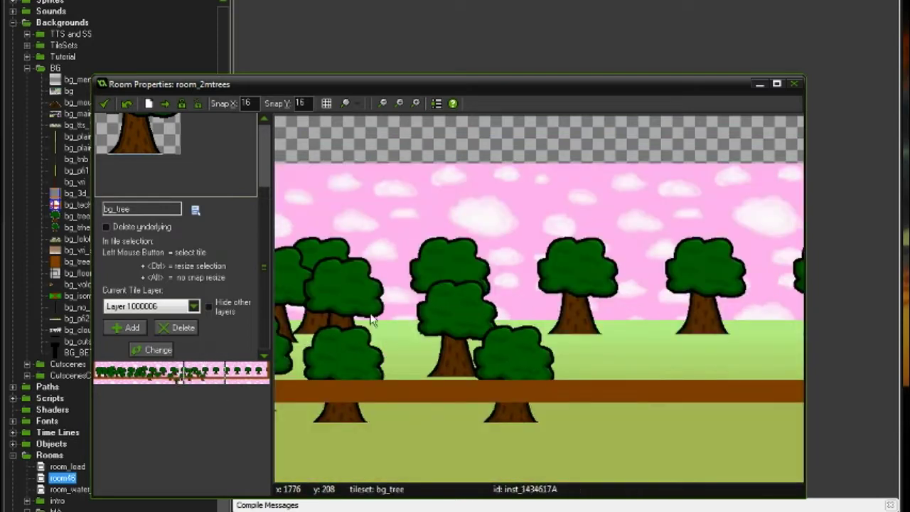
{"action": "left_click", "coordinate": [671, 264]}
{"action": "left_click", "coordinate": [606, 298]}
{"action": "left_click", "coordinate": [533, 262]}
Build up the tree cluster around x 2064 and delete one surplus tile from it
{"action": "left_click", "coordinate": [224, 371]}
{"action": "left_click", "coordinate": [609, 280]}
{"action": "left_click", "coordinate": [519, 304]}
{"action": "left_click", "coordinate": [439, 317]}
{"action": "left_click_drag", "start_coordinate": [368, 259], "coordinate": [357, 270]}
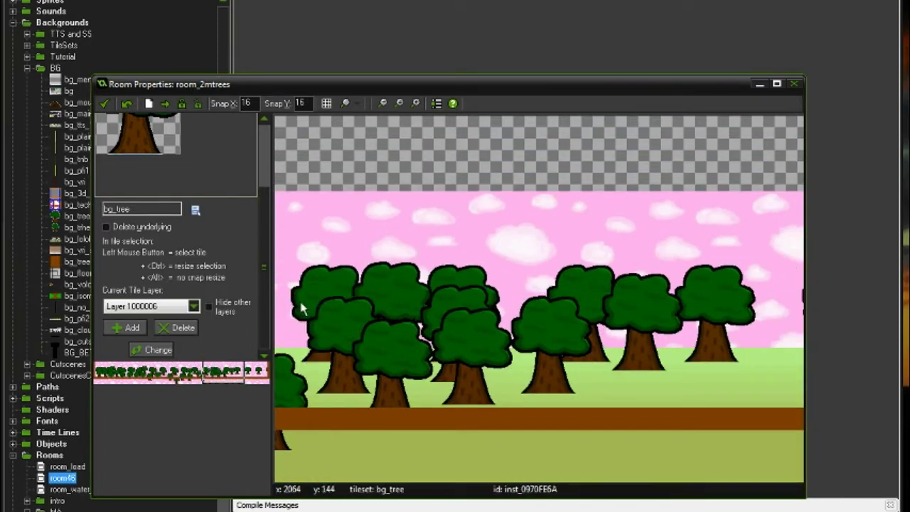
{"action": "left_click_drag", "start_coordinate": [301, 303], "coordinate": [278, 289]}
{"action": "right_click", "coordinate": [455, 300]}
{"action": "left_click", "coordinate": [467, 311]}
{"action": "left_click", "coordinate": [607, 334]}
Place the last tree tiles in the stretch leading up to the room's right wall
{"action": "left_click", "coordinate": [251, 377]}
{"action": "left_click", "coordinate": [485, 252]}
{"action": "left_click", "coordinate": [371, 252]}
{"action": "left_click", "coordinate": [633, 273]}
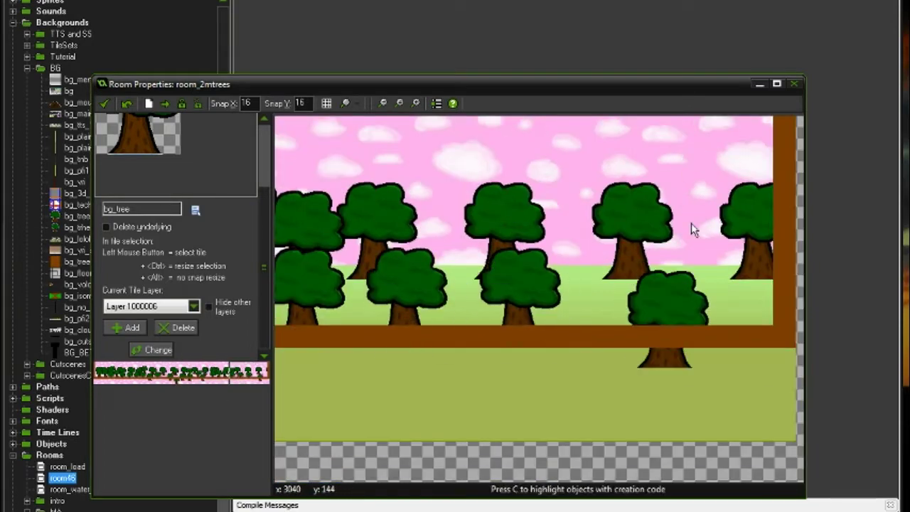
{"action": "left_click_drag", "start_coordinate": [699, 207], "coordinate": [687, 206]}
{"action": "left_click", "coordinate": [549, 218]}
{"action": "left_click", "coordinate": [415, 196]}
Set the room's background colour to a light cyan
{"action": "left_click_drag", "start_coordinate": [204, 370], "coordinate": [112, 373]}
{"action": "left_click_drag", "start_coordinate": [264, 221], "coordinate": [233, 115]}
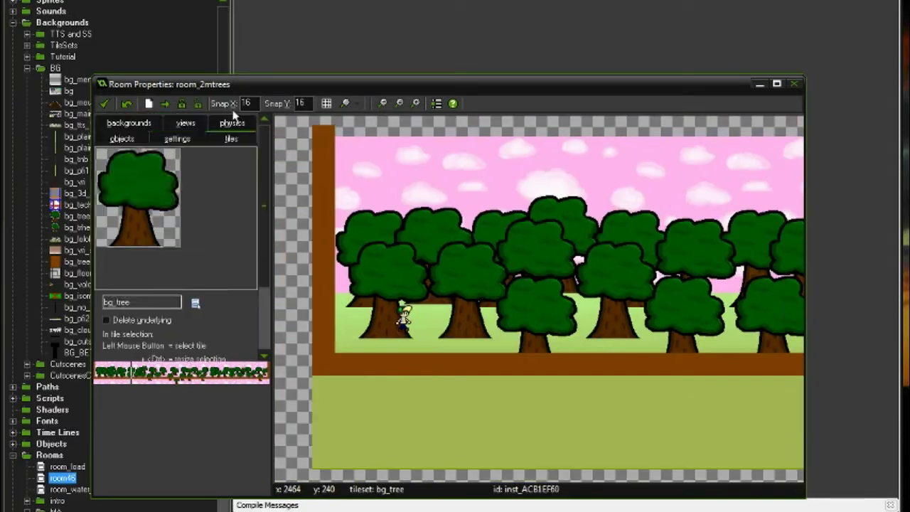
{"action": "left_click", "coordinate": [129, 123]}
{"action": "left_click", "coordinate": [176, 175]}
{"action": "left_click", "coordinate": [465, 164]}
{"action": "left_click", "coordinate": [404, 322]}
{"action": "left_click", "coordinate": [177, 175]}
{"action": "left_click", "coordinate": [455, 304]}
{"action": "left_click_drag", "start_coordinate": [687, 196], "coordinate": [686, 157]}
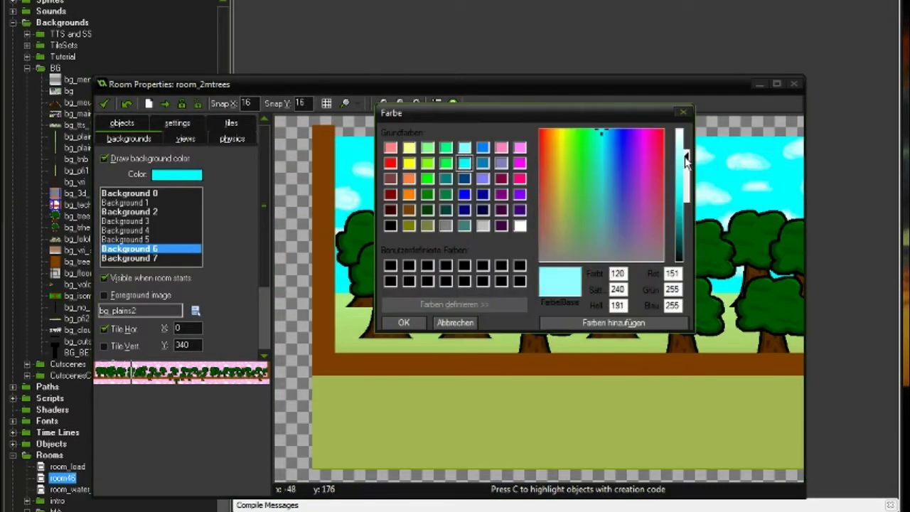
{"action": "left_click", "coordinate": [391, 324]}
Set the room's background colour to a muted greyish blue-green
{"action": "left_click", "coordinate": [195, 176]}
{"action": "left_click", "coordinate": [485, 304]}
{"action": "left_click", "coordinate": [394, 327]}
{"action": "left_click", "coordinate": [197, 178]}
{"action": "left_click", "coordinate": [491, 304]}
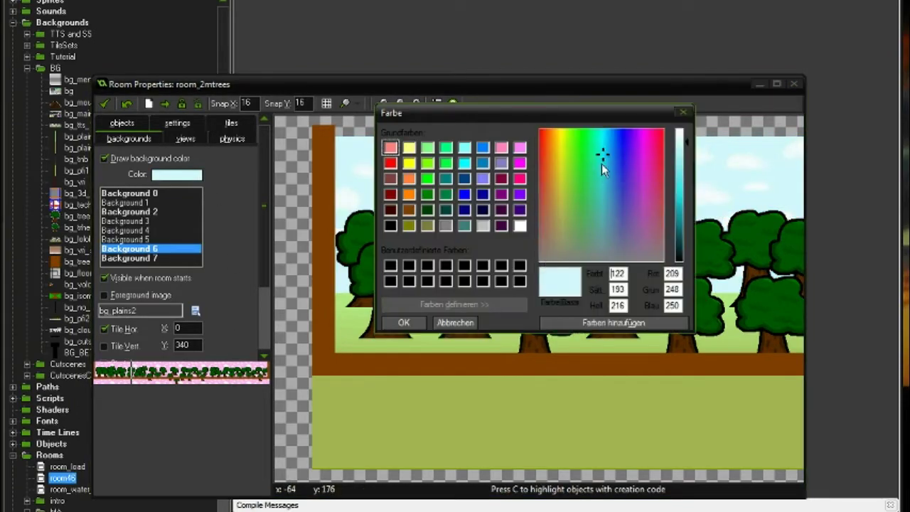
{"action": "left_click", "coordinate": [407, 322]}
Move obj_player_MiKe down towards the floor and closer to the room's left wall
{"action": "left_click_drag", "start_coordinate": [146, 372], "coordinate": [107, 377]}
{"action": "left_click", "coordinate": [125, 119]}
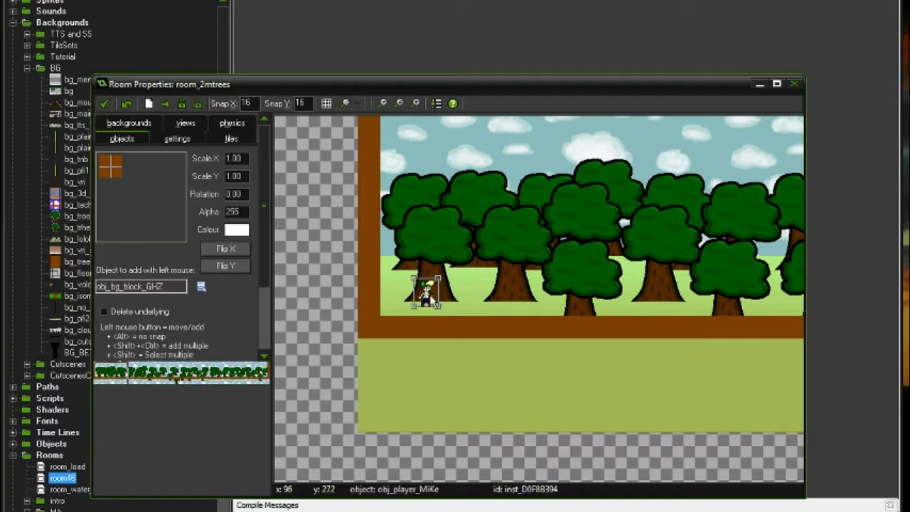
{"action": "left_click", "coordinate": [109, 380]}
Try bg_mountain and bg_tnb as the horizontally tiled image for Background 5
{"action": "left_click", "coordinate": [129, 123]}
{"action": "left_click_drag", "start_coordinate": [265, 214], "coordinate": [268, 232]}
{"action": "left_click", "coordinate": [195, 285]}
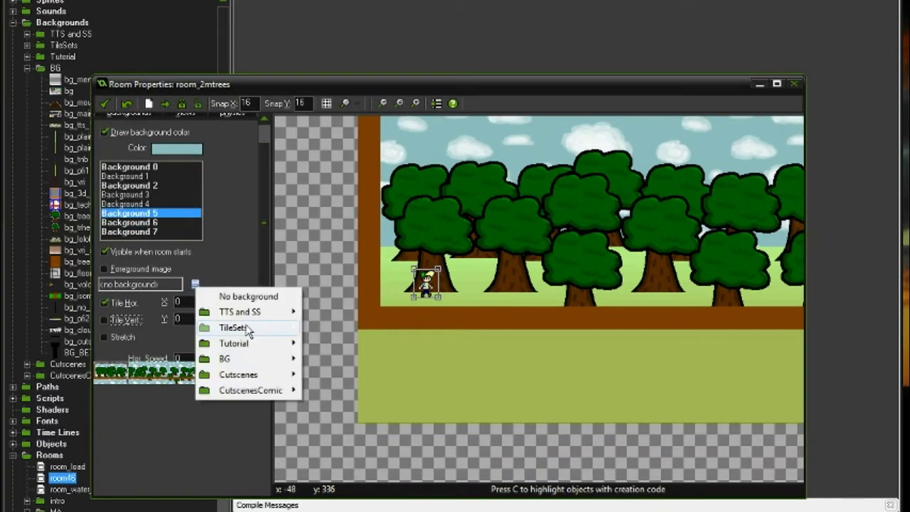
{"action": "mouse_move", "coordinate": [226, 358]}
{"action": "left_click", "coordinate": [359, 14]}
{"action": "left_click", "coordinate": [195, 284]}
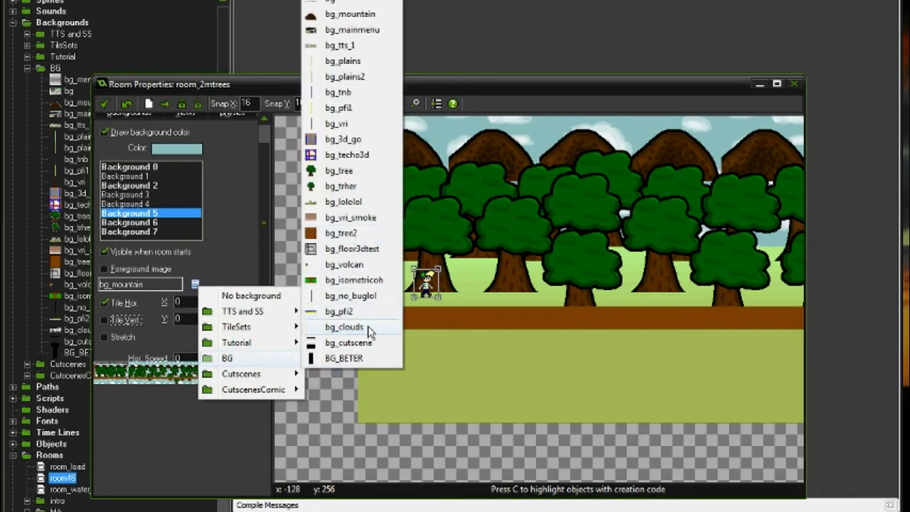
{"action": "left_click", "coordinate": [359, 95]}
Assign bg_tts_1 to Background 5 and set its Y offset to 112
{"action": "left_click", "coordinate": [192, 282]}
{"action": "mouse_move", "coordinate": [242, 354]}
{"action": "left_click", "coordinate": [341, 45]}
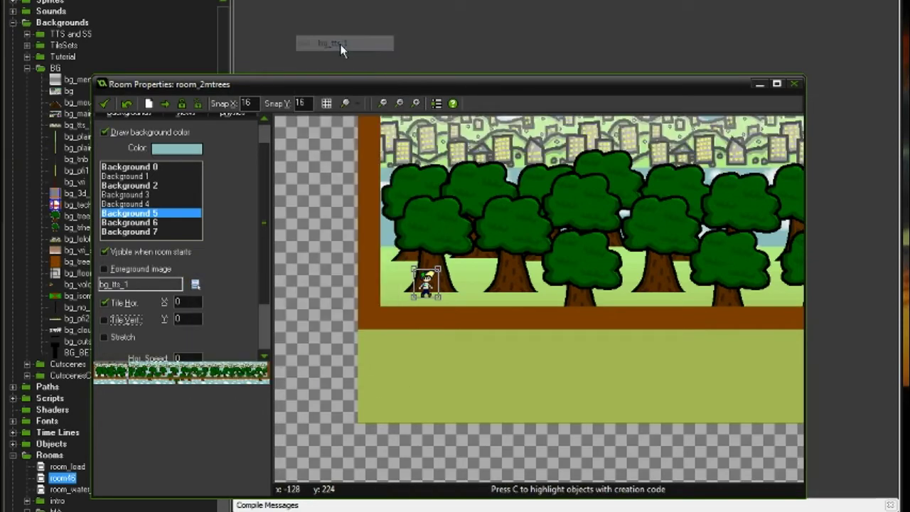
{"action": "left_click", "coordinate": [183, 320]}
{"action": "type", "text": "10"}
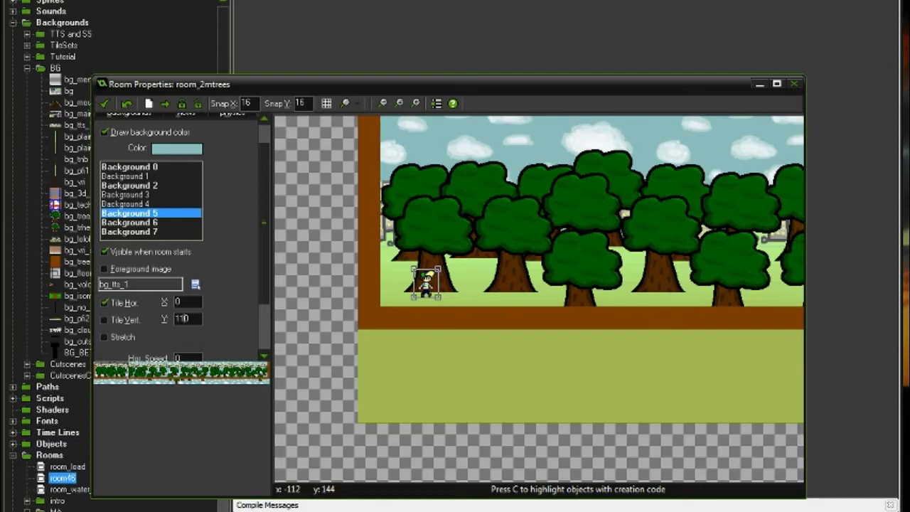
{"action": "mouse_move", "coordinate": [112, 377]}
{"action": "left_mouse_down"}
{"action": "mouse_move", "coordinate": [217, 374]}
{"action": "mouse_move", "coordinate": [109, 376]}
{"action": "left_mouse_up"}
Set View 0's area in the room and its port on screen to 420 wide by 240 high
{"action": "left_click", "coordinate": [185, 118]}
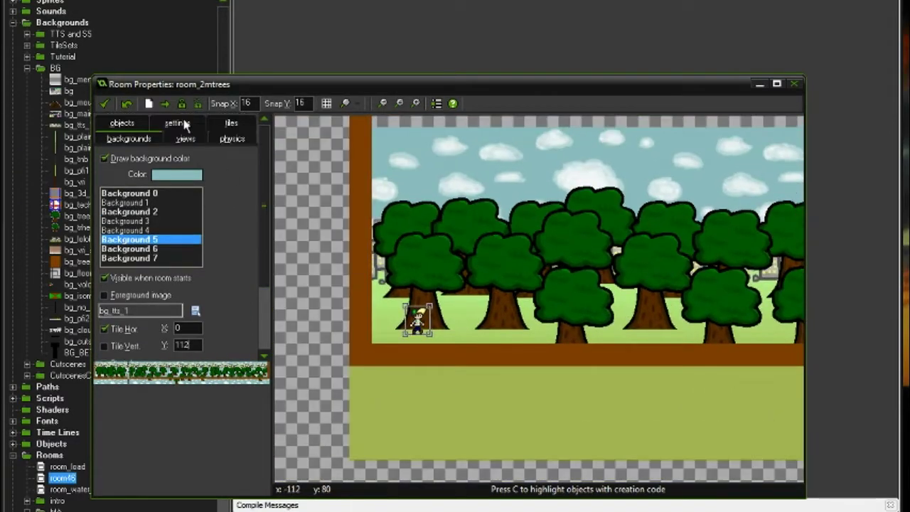
{"action": "left_click", "coordinate": [168, 259]}
{"action": "type", "text": "240"}
{"action": "left_click_drag", "start_coordinate": [191, 353], "coordinate": [135, 374]}
{"action": "type", "text": "24"}
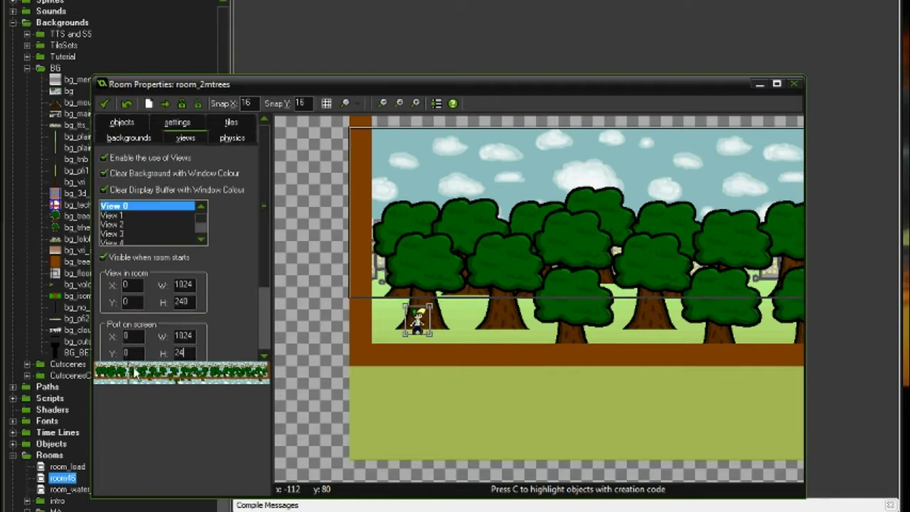
{"action": "type", "text": "420"}
Choose an object from the misc group for View 0 to follow
{"action": "scroll", "coordinate": [167, 313], "scroll_direction": "down", "scroll_amount": 3}
{"action": "left_click", "coordinate": [162, 300]}
{"action": "mouse_move", "coordinate": [285, 369]}
{"action": "mouse_move", "coordinate": [373, 386]}
{"action": "left_click", "coordinate": [434, 384]}
{"action": "left_click", "coordinate": [194, 300]}
{"action": "mouse_move", "coordinate": [231, 369]}
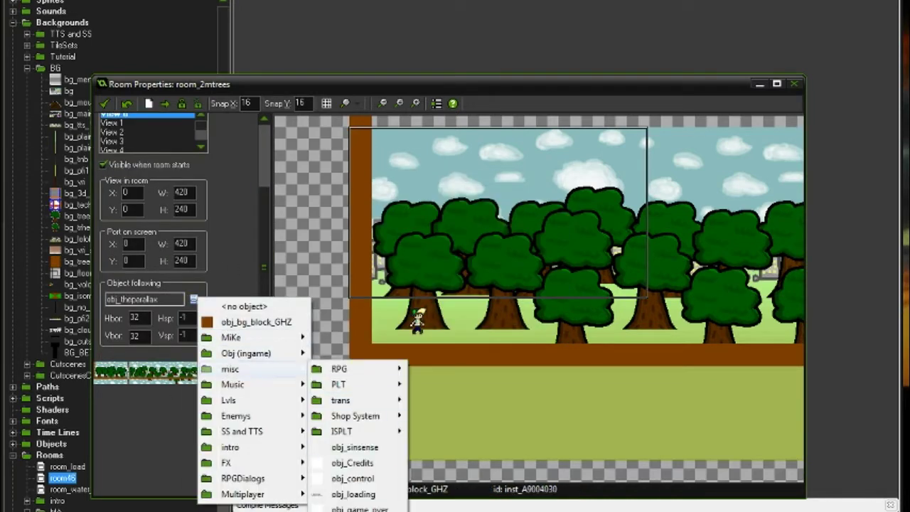
{"action": "left_click", "coordinate": [370, 508]}
{"action": "scroll", "coordinate": [178, 249], "scroll_direction": "up", "scroll_amount": 3}
Place obj_time and obj_Pause side by side in the room's upper-left corner
{"action": "left_click", "coordinate": [122, 138]}
{"action": "left_click", "coordinate": [141, 175]}
{"action": "mouse_move", "coordinate": [214, 234]}
{"action": "mouse_move", "coordinate": [330, 254]}
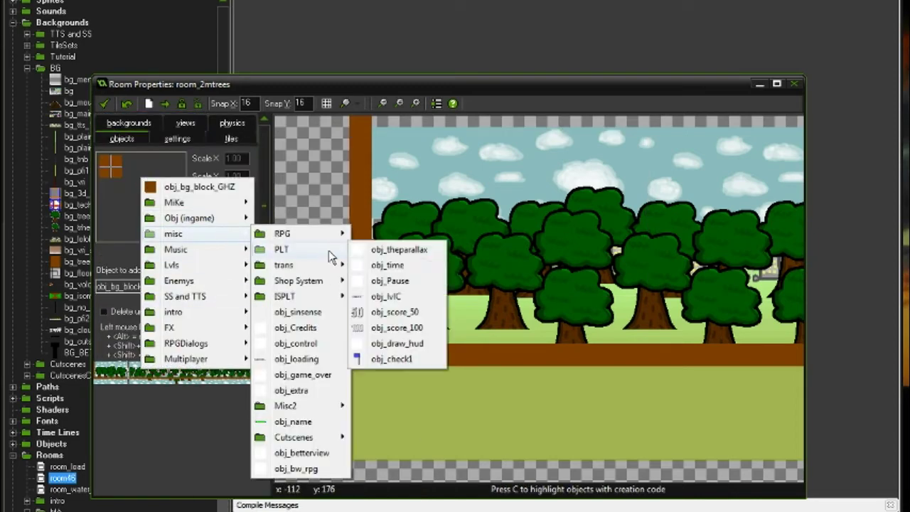
{"action": "left_click", "coordinate": [387, 266]}
{"action": "left_click", "coordinate": [377, 135]}
{"action": "left_click", "coordinate": [200, 287]}
{"action": "left_click", "coordinate": [355, 509]}
{"action": "left_click", "coordinate": [389, 133]}
Place obj_betterview on the player character near the room's left wall
{"action": "left_click", "coordinate": [200, 289]}
{"action": "mouse_move", "coordinate": [262, 347]}
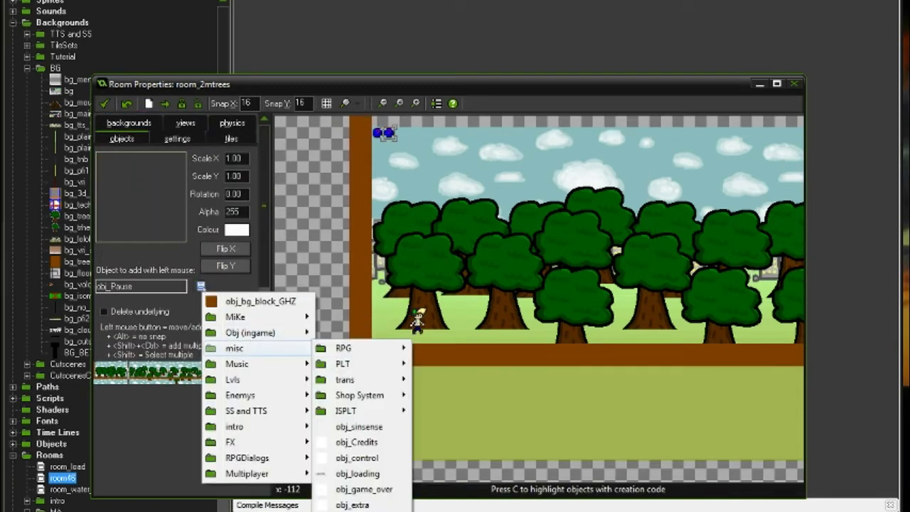
{"action": "left_click", "coordinate": [363, 509]}
{"action": "left_click", "coordinate": [423, 326]}
Add two more control objects in the row directly after obj_Pause in the room's upper-left corner
{"action": "left_click", "coordinate": [196, 290]}
{"action": "mouse_move", "coordinate": [228, 346]}
{"action": "mouse_move", "coordinate": [334, 339]}
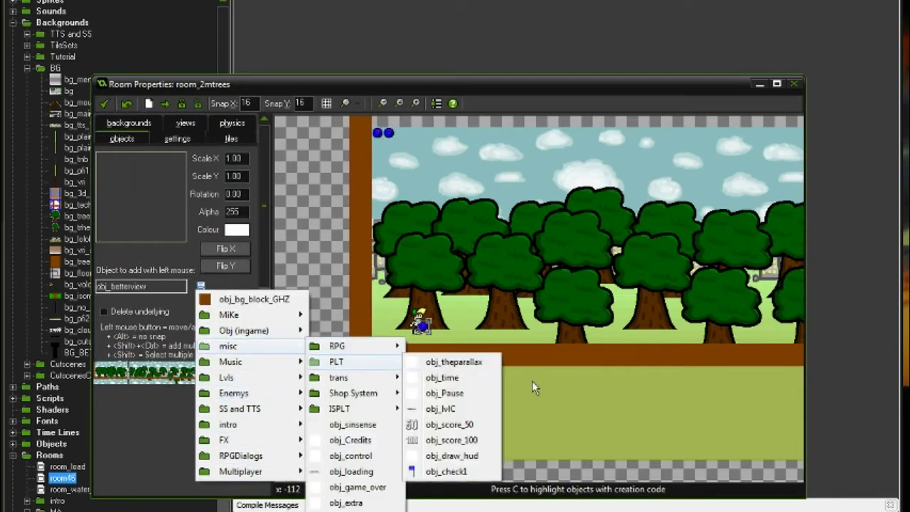
{"action": "left_click", "coordinate": [440, 360]}
{"action": "left_click", "coordinate": [198, 288]}
{"action": "mouse_move", "coordinate": [270, 314]}
{"action": "mouse_move", "coordinate": [355, 361]}
{"action": "left_click", "coordinate": [435, 363]}
{"action": "left_click", "coordinate": [412, 134]}
Add the character portrait object and position it at the end of the row of control objects
{"action": "left_click", "coordinate": [203, 287]}
{"action": "mouse_move", "coordinate": [274, 313]}
{"action": "mouse_move", "coordinate": [377, 355]}
{"action": "left_click", "coordinate": [467, 374]}
{"action": "left_click_drag", "start_coordinate": [470, 177], "coordinate": [434, 140]}
{"action": "right_click", "coordinate": [434, 141]}
{"action": "left_click", "coordinate": [464, 188]}
{"action": "left_click", "coordinate": [61, 191]}
Select bg_tree as the tile source and add a new tile layer with its depth set to -5
{"action": "left_click_drag", "start_coordinate": [120, 377], "coordinate": [108, 374]}
{"action": "left_click", "coordinate": [222, 140]}
{"action": "left_click", "coordinate": [195, 304]}
{"action": "mouse_move", "coordinate": [265, 332]}
{"action": "left_click", "coordinate": [265, 334]}
{"action": "left_click", "coordinate": [127, 328]}
{"action": "type", "text": "5"}
{"action": "left_click", "coordinate": [406, 324]}
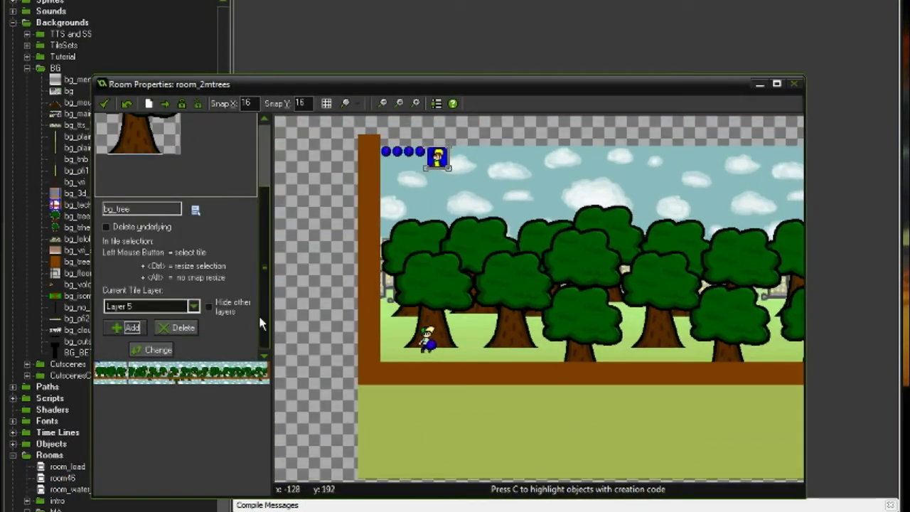
{"action": "left_click_drag", "start_coordinate": [389, 348], "coordinate": [365, 360]}
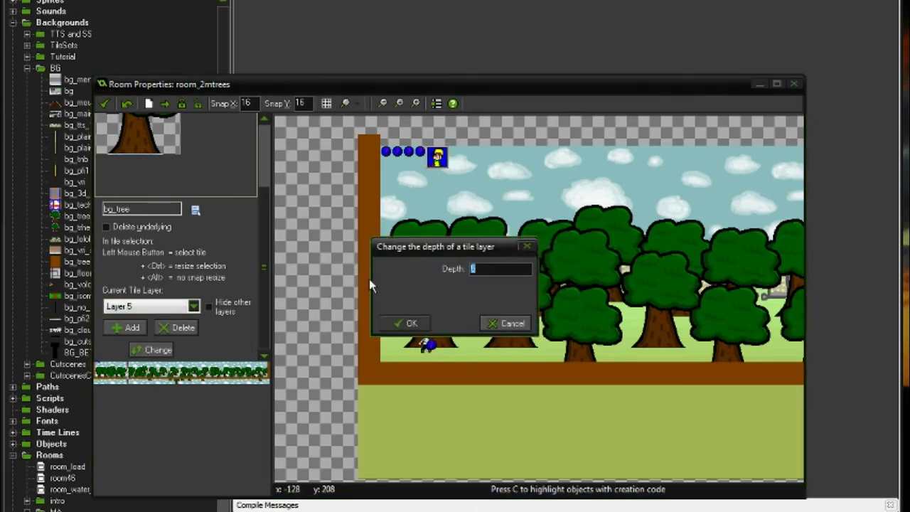
{"action": "left_click", "coordinate": [402, 324]}
Place foreground bg_tree tiles on Layer -5 over the floor along the room's left and middle stretches
{"action": "left_click", "coordinate": [360, 320]}
{"action": "left_click", "coordinate": [487, 321]}
{"action": "left_click", "coordinate": [657, 367]}
{"action": "left_click", "coordinate": [452, 400]}
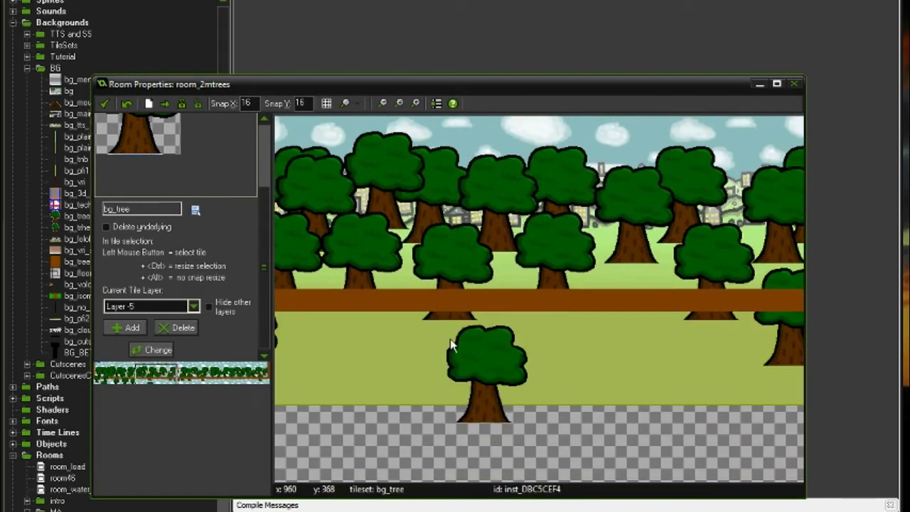
{"action": "left_click", "coordinate": [304, 286]}
{"action": "left_click", "coordinate": [454, 353]}
{"action": "left_click", "coordinate": [646, 321]}
{"action": "left_click", "coordinate": [499, 275]}
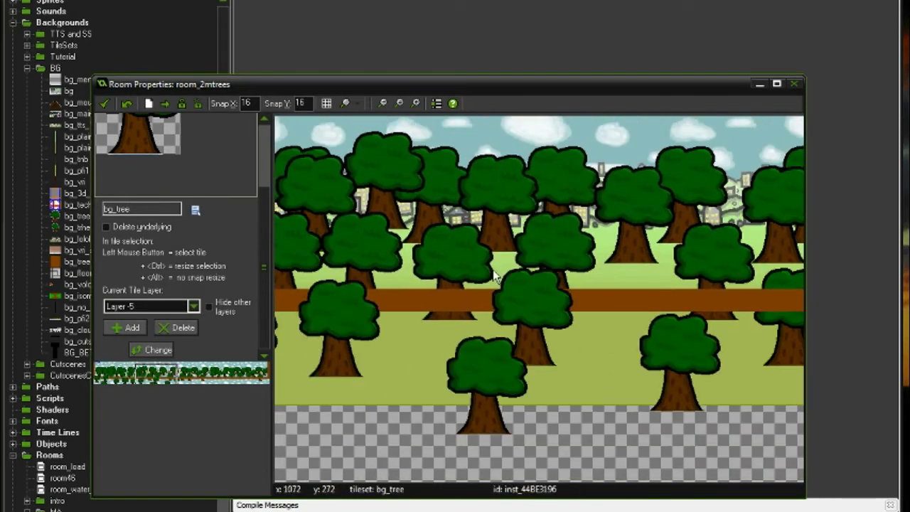
Scatter more foreground bg_tree tiles on Layer -5 over the floor towards the room's right wall
{"action": "left_click", "coordinate": [544, 278]}
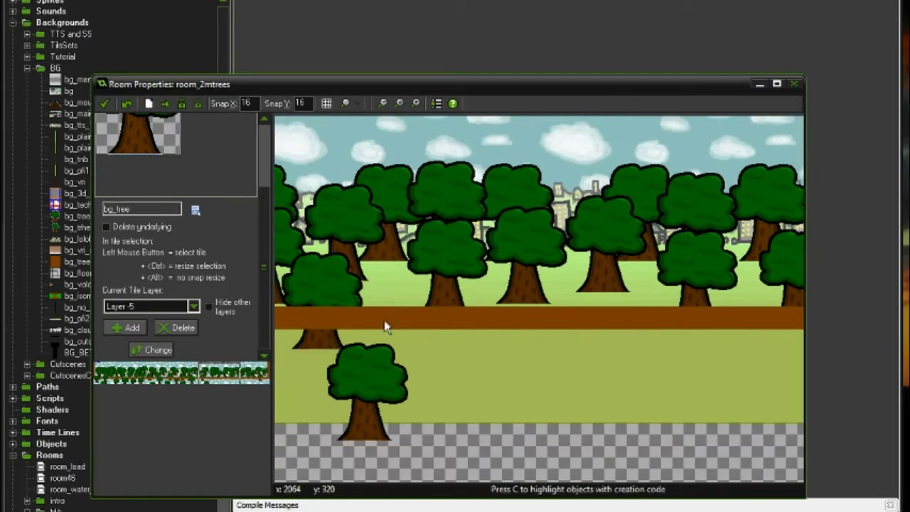
{"action": "left_click", "coordinate": [448, 279]}
{"action": "left_click", "coordinate": [537, 370]}
{"action": "left_click", "coordinate": [669, 293]}
{"action": "left_click", "coordinate": [277, 313]}
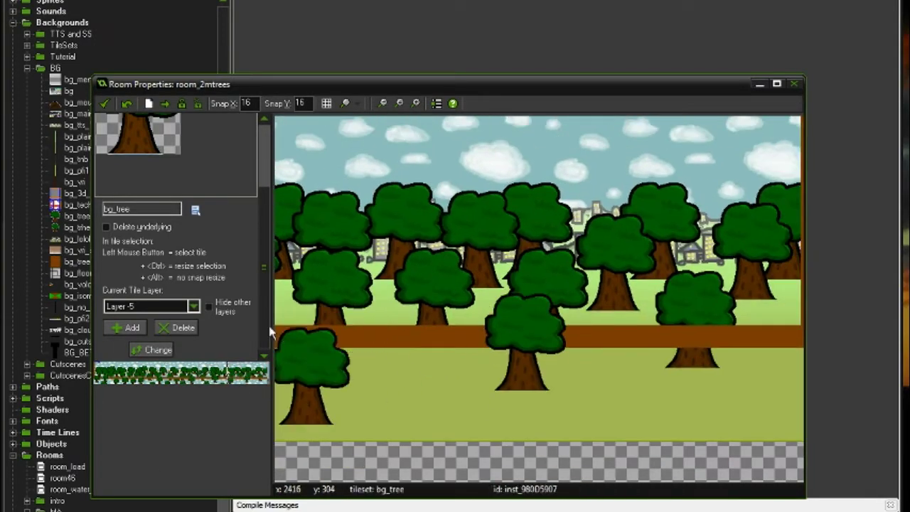
{"action": "left_click", "coordinate": [389, 376]}
{"action": "left_click", "coordinate": [656, 385]}
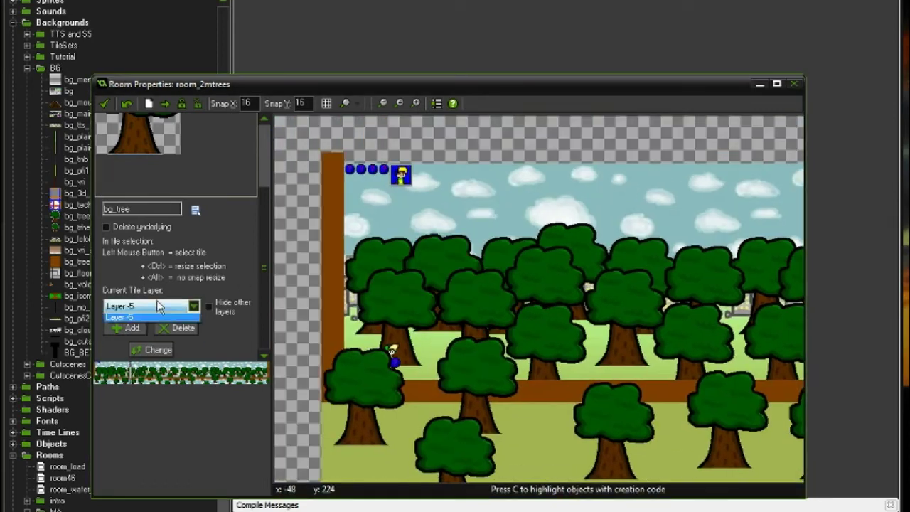
Select the ts_hci tileset for Layer 1000000 and hide the other tile layers and the objects
{"action": "scroll", "coordinate": [213, 284], "scroll_direction": "up", "scroll_amount": 3}
{"action": "left_click", "coordinate": [195, 302]}
{"action": "mouse_move", "coordinate": [234, 326]}
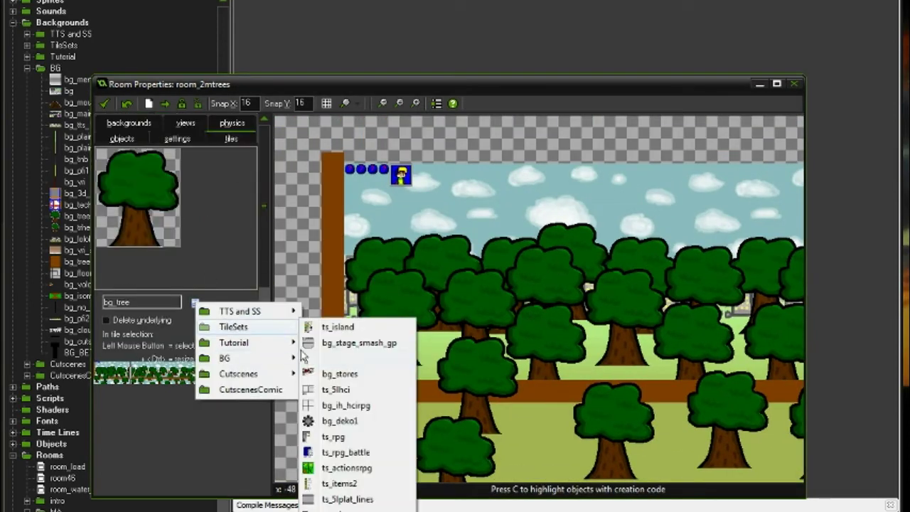
{"action": "left_click", "coordinate": [334, 358]}
{"action": "left_click", "coordinate": [357, 105]}
{"action": "left_click_drag", "start_coordinate": [266, 210], "coordinate": [264, 274]}
{"action": "left_click", "coordinate": [226, 306]}
{"action": "left_click", "coordinate": [357, 106]}
{"action": "left_click", "coordinate": [365, 122]}
Lay ts_hci dirt tiles along the floor line at the room's left end, deleting the misaligned ones
{"action": "left_click_drag", "start_coordinate": [333, 388], "coordinate": [401, 386], "text": "shift"}
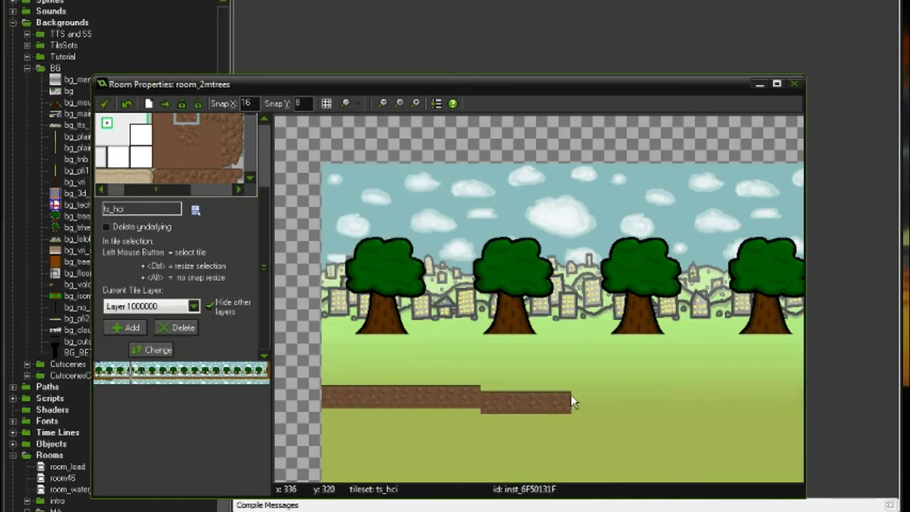
{"action": "left_click", "coordinate": [425, 396]}
{"action": "left_click_drag", "start_coordinate": [430, 394], "coordinate": [461, 399], "text": "shift"}
{"action": "right_click", "coordinate": [455, 405]}
{"action": "left_click", "coordinate": [468, 415]}
{"action": "right_click", "coordinate": [464, 407]}
{"action": "left_click", "coordinate": [473, 418]}
{"action": "left_click", "coordinate": [435, 390]}
Continue the dirt floor row to about x 800, deleting the misplaced tile on the way
{"action": "left_click_drag", "start_coordinate": [206, 374], "coordinate": [126, 375]}
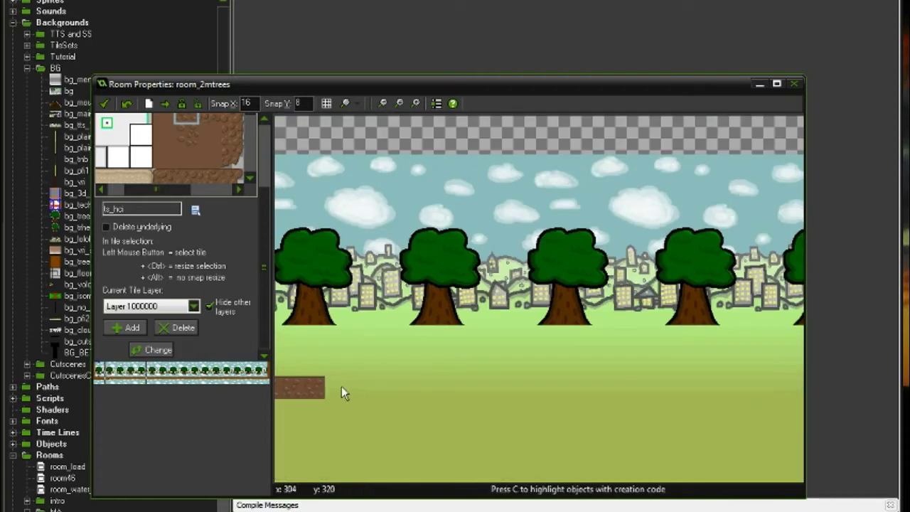
{"action": "left_click_drag", "start_coordinate": [496, 385], "coordinate": [544, 388], "text": "shift"}
{"action": "right_click", "coordinate": [470, 394]}
{"action": "left_click", "coordinate": [502, 401]}
{"action": "left_click_drag", "start_coordinate": [467, 388], "coordinate": [674, 391], "text": "shift"}
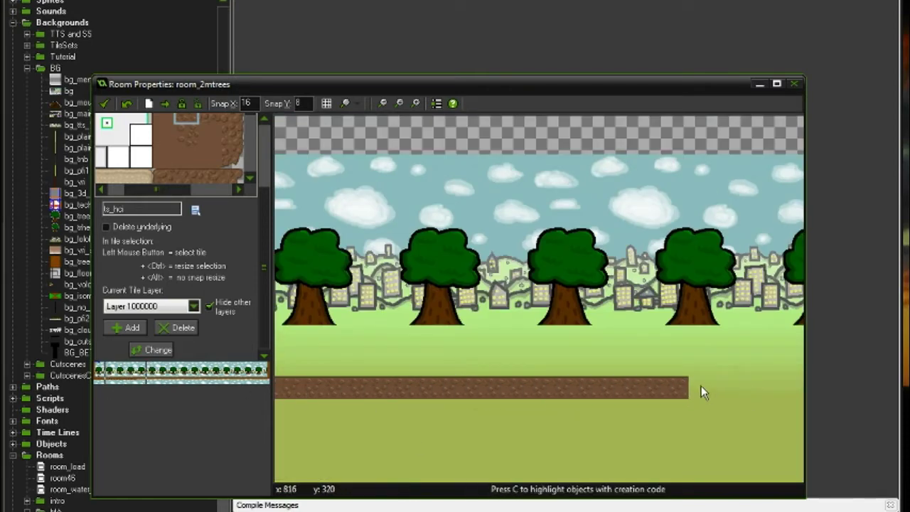
Extend the dirt floor row through the room's middle stretch and delete a misplaced tile
{"action": "left_click", "coordinate": [161, 378]}
{"action": "left_click_drag", "start_coordinate": [546, 378], "coordinate": [683, 384], "text": "shift"}
{"action": "left_click", "coordinate": [185, 376]}
{"action": "left_click_drag", "start_coordinate": [408, 325], "coordinate": [737, 324], "text": "shift"}
{"action": "right_click", "coordinate": [432, 320]}
{"action": "left_click", "coordinate": [458, 328]}
Complete the dirt floor row up to the room's right end, undoing one misplaced run of tiles
{"action": "left_click_drag", "start_coordinate": [184, 372], "coordinate": [217, 374]}
{"action": "left_click_drag", "start_coordinate": [338, 386], "coordinate": [460, 386], "text": "shift"}
{"action": "left_click_drag", "start_coordinate": [683, 385], "coordinate": [797, 387], "text": "shift"}
{"action": "left_click", "coordinate": [253, 377]}
{"action": "left_click_drag", "start_coordinate": [356, 351], "coordinate": [613, 361], "text": "shift"}
{"action": "key", "text": "ctrl+z"}
{"action": "left_click_drag", "start_coordinate": [541, 341], "coordinate": [750, 350], "text": "shift"}
{"action": "left_click", "coordinate": [262, 378]}
{"action": "left_click", "coordinate": [112, 381]}
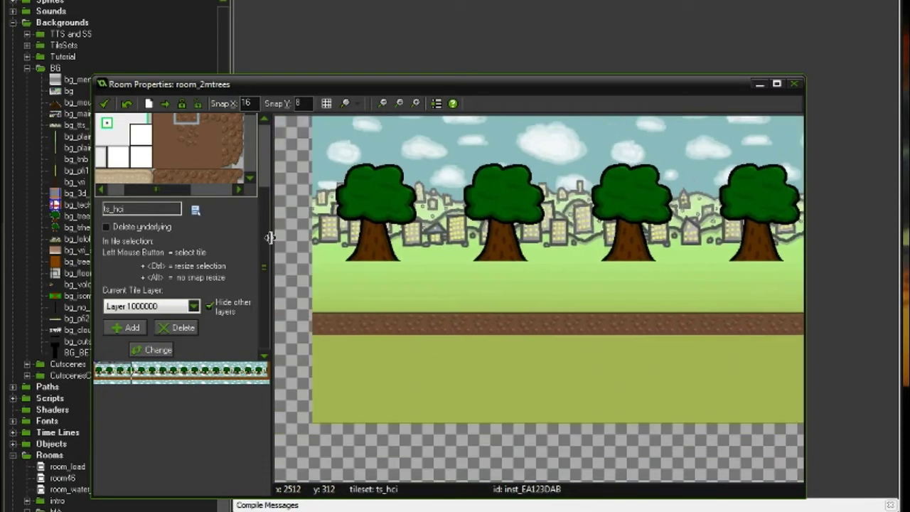
Select a plain brown ledge tile in ts_hci and start a strip of it on top of the dirt floor row
{"action": "left_click_drag", "start_coordinate": [264, 263], "coordinate": [263, 234]}
{"action": "left_click_drag", "start_coordinate": [248, 157], "coordinate": [247, 207]}
{"action": "left_click_drag", "start_coordinate": [186, 232], "coordinate": [273, 230]}
{"action": "left_click_drag", "start_coordinate": [247, 182], "coordinate": [246, 224]}
{"action": "left_click", "coordinate": [185, 221]}
{"action": "left_click", "coordinate": [320, 295]}
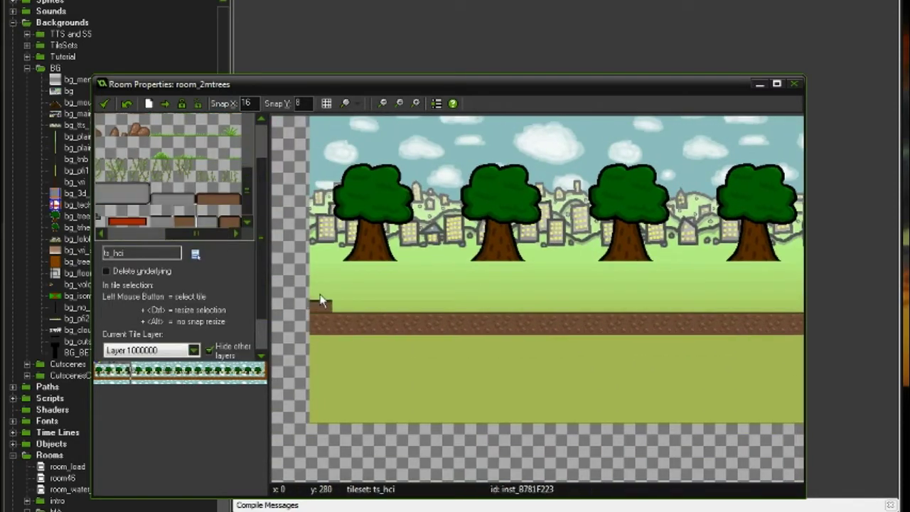
{"action": "right_click", "coordinate": [365, 301]}
{"action": "left_click", "coordinate": [374, 313]}
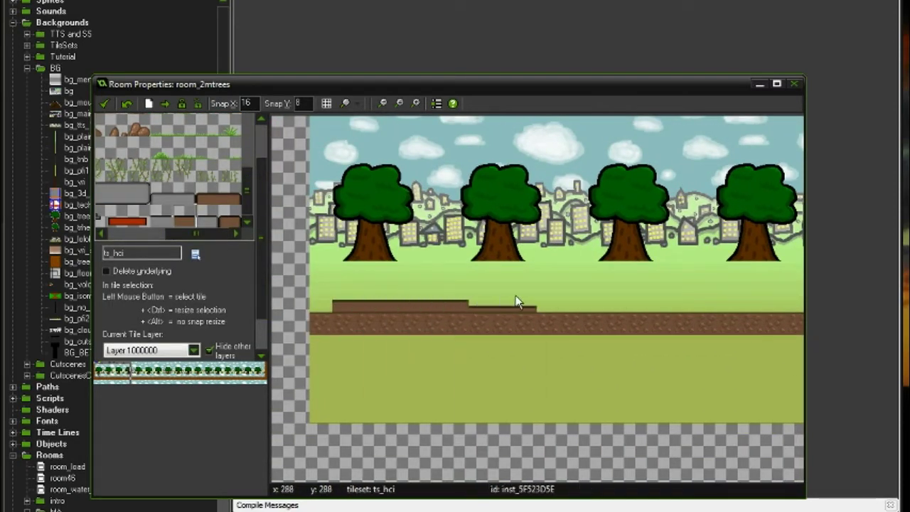
Continue the brown ledge strip above the dirt row through the left and middle stretches of the room
{"action": "left_click", "coordinate": [149, 375]}
{"action": "left_click_drag", "start_coordinate": [312, 327], "coordinate": [401, 325], "text": "shift"}
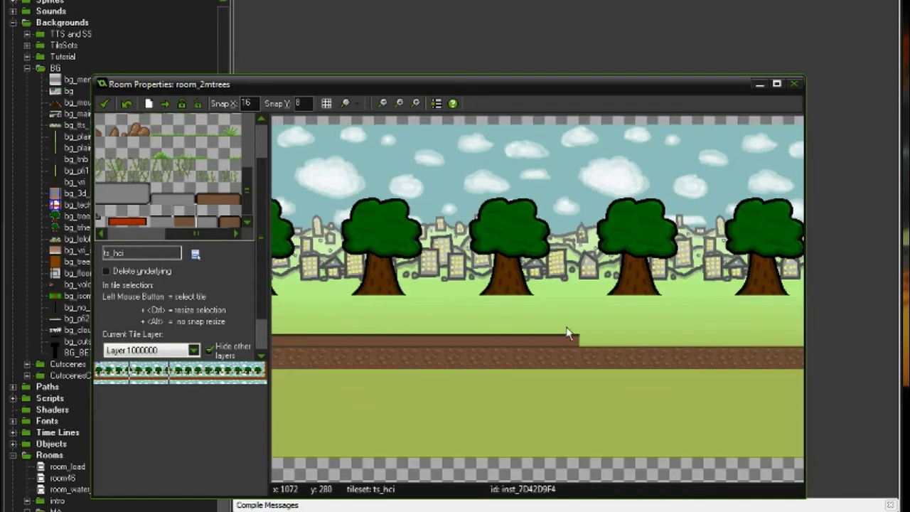
{"action": "left_click_drag", "start_coordinate": [692, 339], "coordinate": [722, 337], "text": "shift"}
{"action": "left_click", "coordinate": [178, 373]}
{"action": "left_click_drag", "start_coordinate": [385, 367], "coordinate": [796, 372], "text": "shift"}
Extend the brown ledge strip above the dirt row up to the room's right end
{"action": "left_click_drag", "start_coordinate": [212, 381], "coordinate": [208, 380]}
{"action": "left_click_drag", "start_coordinate": [431, 272], "coordinate": [489, 269], "text": "shift"}
{"action": "left_click", "coordinate": [243, 374]}
{"action": "mouse_move", "coordinate": [363, 348]}
{"action": "left_mouse_down", "text": "shift"}
{"action": "mouse_move", "coordinate": [571, 351]}
{"action": "mouse_move", "coordinate": [654, 374]}
{"action": "left_mouse_up", "text": "shift"}
{"action": "left_click", "coordinate": [251, 374]}
{"action": "left_click_drag", "start_coordinate": [150, 380], "coordinate": [271, 372]}
Select the dirt tile again and fill the column below the floor row along the room's left edge
{"action": "left_click_drag", "start_coordinate": [107, 372], "coordinate": [109, 382]}
{"action": "left_click_drag", "start_coordinate": [247, 190], "coordinate": [247, 156]}
{"action": "left_click_drag", "start_coordinate": [196, 234], "coordinate": [171, 234]}
{"action": "left_click", "coordinate": [148, 124]}
{"action": "left_click", "coordinate": [355, 291]}
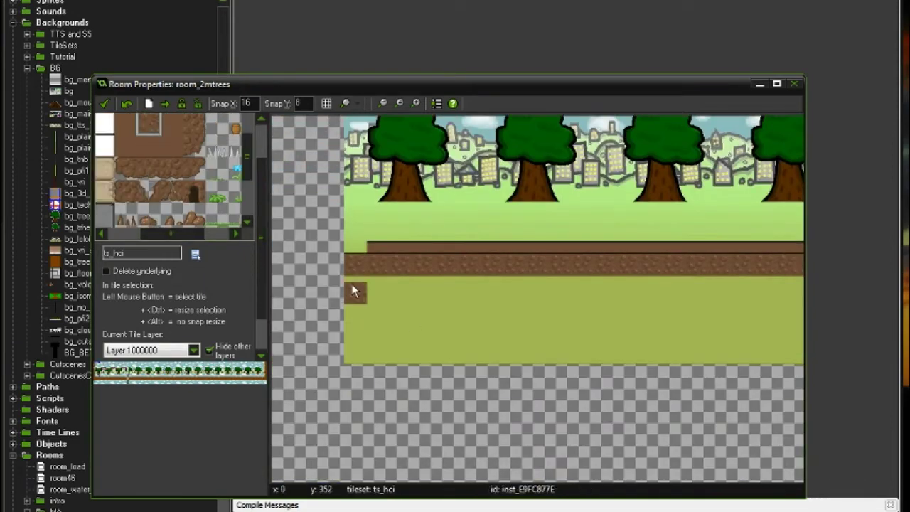
Adjust View 0's position in the room and toggle which room elements are displayed
{"action": "left_click_drag", "start_coordinate": [261, 168], "coordinate": [261, 135]}
{"action": "left_click", "coordinate": [183, 124]}
{"action": "double_click", "coordinate": [129, 267]}
{"action": "type", "text": "2"}
{"action": "type", "text": "12"}
{"action": "left_click", "coordinate": [346, 104]}
{"action": "left_click", "coordinate": [359, 124]}
{"action": "left_click", "coordinate": [346, 103]}
{"action": "left_click", "coordinate": [359, 123]}
Try a room height of 420 in the room settings with the grid displayed
{"action": "left_click", "coordinate": [175, 124]}
{"action": "left_click", "coordinate": [133, 201]}
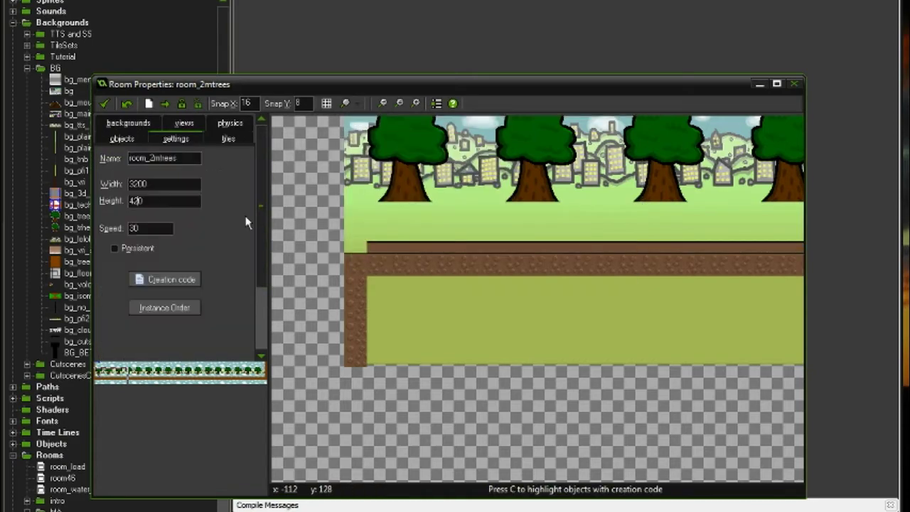
{"action": "left_click_drag", "start_coordinate": [114, 370], "coordinate": [109, 378]}
{"action": "left_click", "coordinate": [327, 104]}
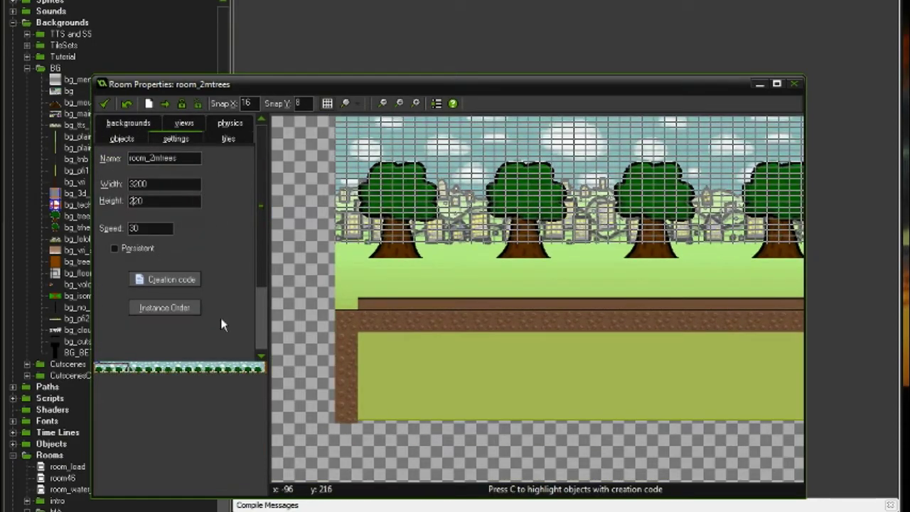
{"action": "left_click", "coordinate": [108, 374]}
{"action": "left_click", "coordinate": [138, 201]}
{"action": "key", "text": "BackSpace"}
{"action": "type", "text": "9"}
{"action": "key", "text": "BackSpace"}
{"action": "key", "text": "BackSpace"}
{"action": "type", "text": "42"}
{"action": "scroll", "coordinate": [313, 429], "scroll_direction": "up", "scroll_amount": 2}
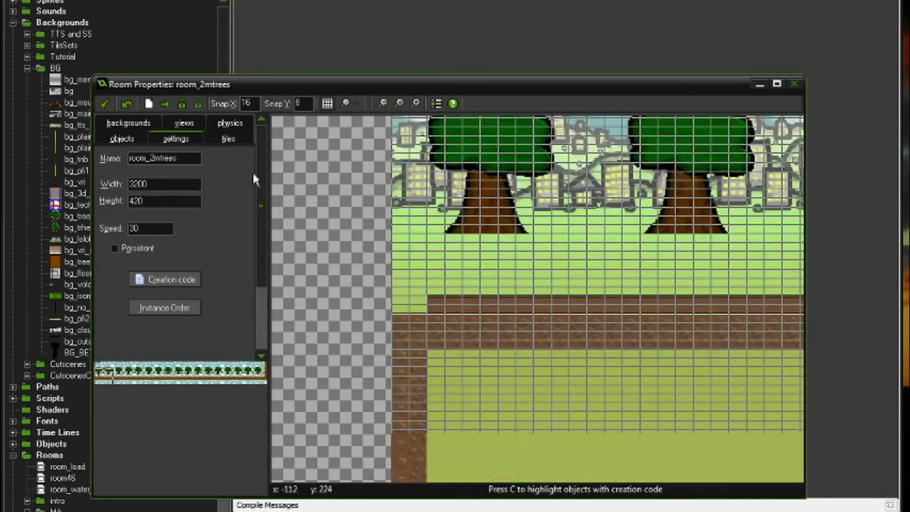
Set the vertical snap to 16 and the room's height to 416, checking both against the displayed grid
{"action": "left_click_drag", "start_coordinate": [303, 104], "coordinate": [267, 104]}
{"action": "type", "text": "16"}
{"action": "scroll", "coordinate": [427, 408], "scroll_direction": "up", "scroll_amount": 4}
{"action": "left_click", "coordinate": [327, 104]}
{"action": "scroll", "coordinate": [285, 263], "scroll_direction": "down", "scroll_amount": 3}
{"action": "mouse_move", "coordinate": [260, 199]}
{"action": "left_mouse_down"}
{"action": "mouse_move", "coordinate": [259, 256]}
{"action": "mouse_move", "coordinate": [259, 192]}
{"action": "left_mouse_up"}
{"action": "left_click", "coordinate": [327, 104]}
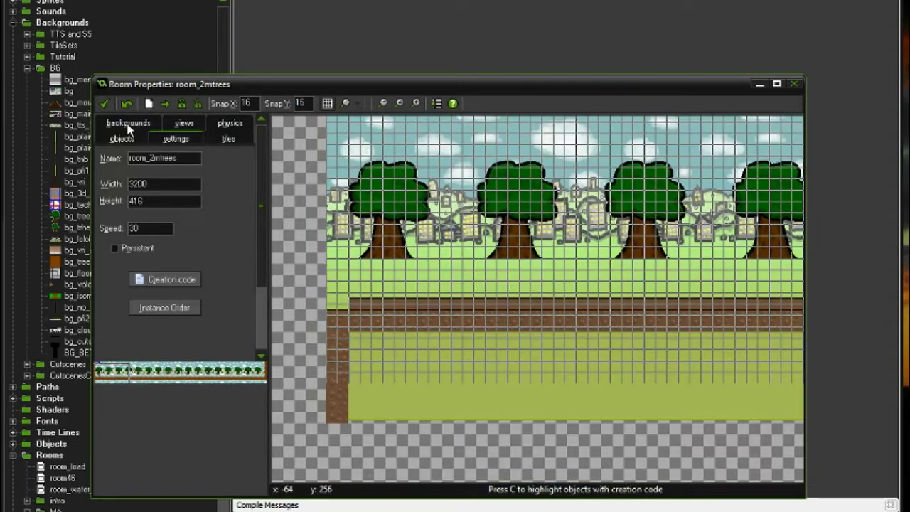
Return to tile editing and fill the area below the floor row with dirt tiles along the room's left stretch
{"action": "left_click", "coordinate": [227, 138]}
{"action": "scroll", "coordinate": [361, 399], "scroll_direction": "up", "scroll_amount": 4}
{"action": "left_click", "coordinate": [449, 386]}
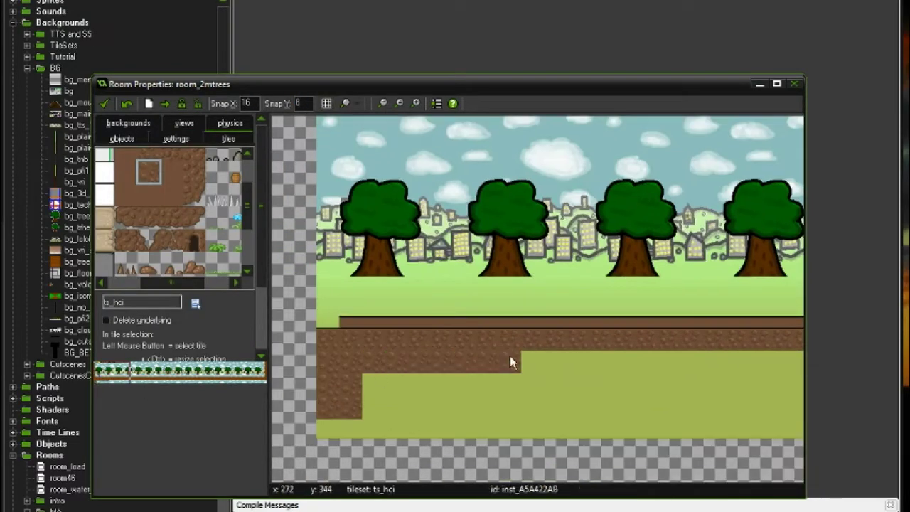
{"action": "mouse_move", "coordinate": [511, 363]}
{"action": "left_mouse_down", "text": "shift"}
{"action": "mouse_move", "coordinate": [789, 361]}
{"action": "mouse_move", "coordinate": [427, 416]}
{"action": "mouse_move", "coordinate": [760, 417]}
{"action": "left_mouse_up", "text": "shift"}
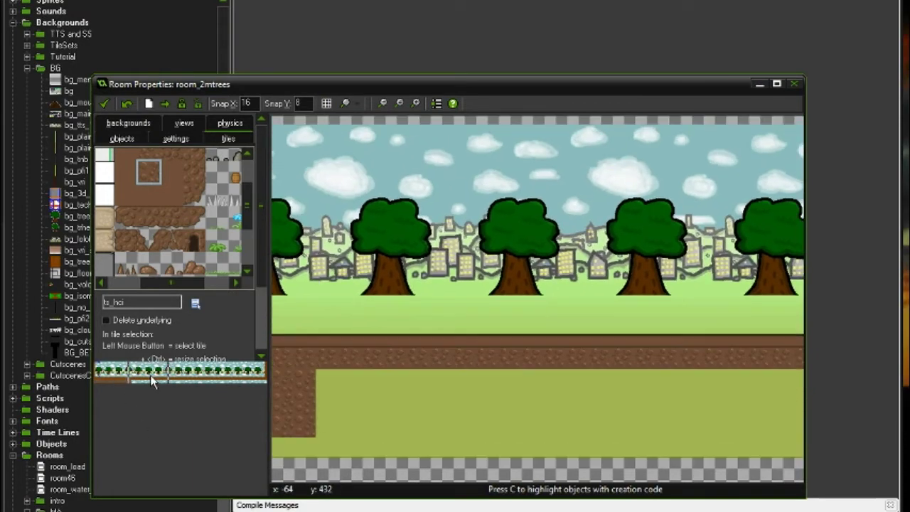
Continue the dirt rows below the floor through the middle of the room, erasing misplaced tiles and refilling their spots
{"action": "left_click_drag", "start_coordinate": [320, 381], "coordinate": [797, 382], "text": "shift"}
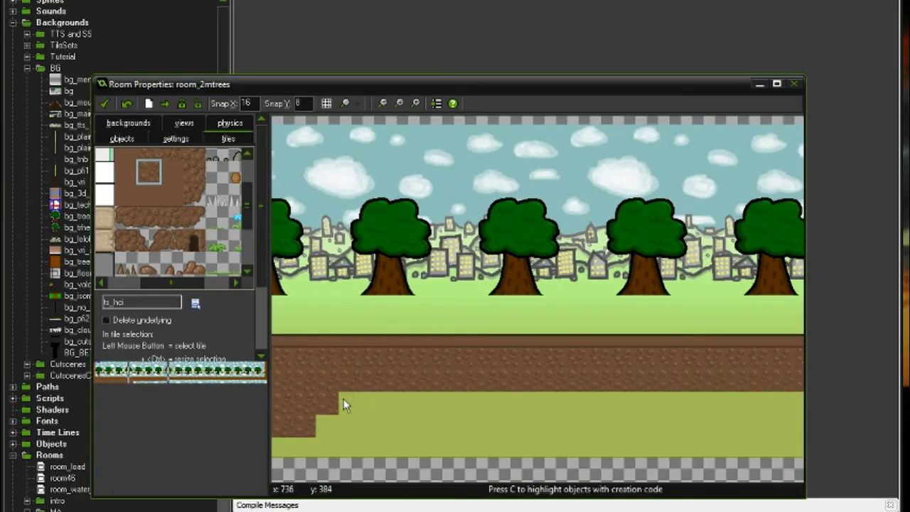
{"action": "left_click_drag", "start_coordinate": [352, 406], "coordinate": [629, 416], "text": "shift"}
{"action": "mouse_move", "coordinate": [370, 84]}
{"action": "left_mouse_down"}
{"action": "mouse_move", "coordinate": [345, 0]}
{"action": "mouse_move", "coordinate": [376, 48]}
{"action": "left_mouse_up"}
{"action": "left_click_drag", "start_coordinate": [326, 384], "coordinate": [613, 388], "text": "shift"}
{"action": "mouse_move", "coordinate": [377, 320]}
{"action": "left_mouse_down", "text": "shift"}
{"action": "mouse_move", "coordinate": [821, 301]}
{"action": "mouse_move", "coordinate": [586, 329]}
{"action": "mouse_move", "coordinate": [809, 330]}
{"action": "left_mouse_up", "text": "shift"}
{"action": "left_click_drag", "start_coordinate": [357, 348], "coordinate": [744, 360], "text": "shift"}
{"action": "right_click_drag", "start_coordinate": [744, 360], "coordinate": [629, 356], "text": "shift"}
{"action": "left_click_drag", "start_coordinate": [629, 355], "coordinate": [807, 352], "text": "shift"}
Fill the dirt rows below the floor along the stretch just before the room's right end
{"action": "middle_click_drag", "start_coordinate": [808, 342], "coordinate": [285, 315]}
{"action": "left_click_drag", "start_coordinate": [294, 312], "coordinate": [809, 308], "text": "shift"}
{"action": "left_click_drag", "start_coordinate": [295, 331], "coordinate": [809, 331], "text": "shift"}
{"action": "left_click_drag", "start_coordinate": [295, 353], "coordinate": [812, 353], "text": "shift"}
{"action": "left_click_drag", "start_coordinate": [665, 366], "coordinate": [768, 355], "text": "shift"}
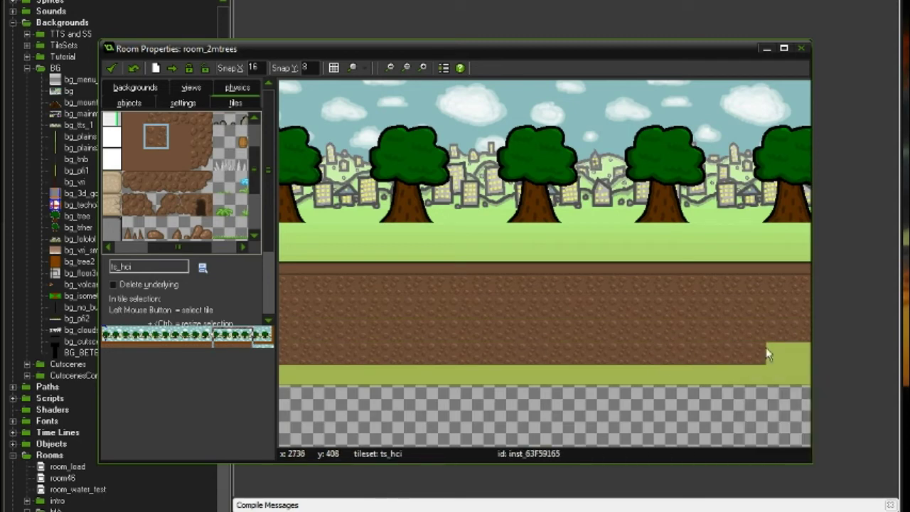
Complete the dirt rows up to the room's right edge, erasing and repainting part of the lowest row
{"action": "left_click", "coordinate": [262, 339]}
{"action": "left_click_drag", "start_coordinate": [420, 345], "coordinate": [679, 346], "text": "shift"}
{"action": "left_click_drag", "start_coordinate": [419, 366], "coordinate": [677, 365], "text": "shift"}
{"action": "left_click_drag", "start_coordinate": [419, 388], "coordinate": [672, 395], "text": "shift"}
{"action": "right_click_drag", "start_coordinate": [672, 398], "coordinate": [487, 402], "text": "shift"}
{"action": "left_click", "coordinate": [516, 399]}
{"action": "left_click_drag", "start_coordinate": [516, 399], "coordinate": [672, 389], "text": "shift"}
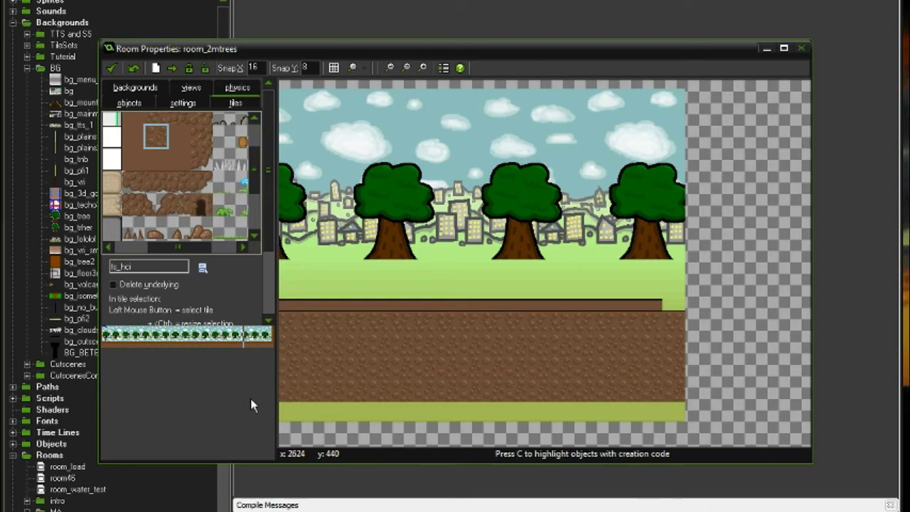
Pick a grey block tile from the ts_hci tileset and paint wall columns along the room's right and left edges
{"action": "left_click_drag", "start_coordinate": [178, 247], "coordinate": [147, 249]}
{"action": "left_click_drag", "start_coordinate": [254, 170], "coordinate": [254, 204]}
{"action": "left_click_drag", "start_coordinate": [665, 173], "coordinate": [672, 92], "text": "shift"}
{"action": "left_click_drag", "start_coordinate": [345, 341], "coordinate": [339, 202], "text": "shift"}
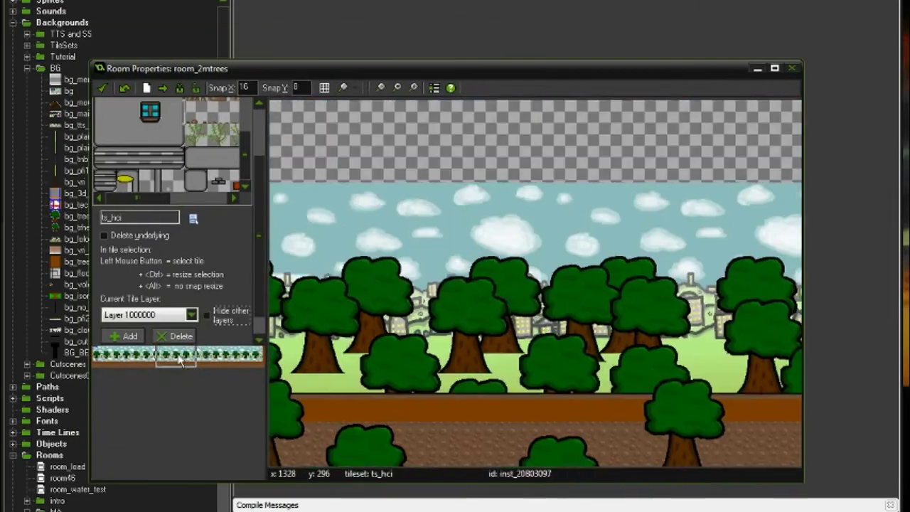
{"action": "left_click_drag", "start_coordinate": [179, 360], "coordinate": [264, 370]}
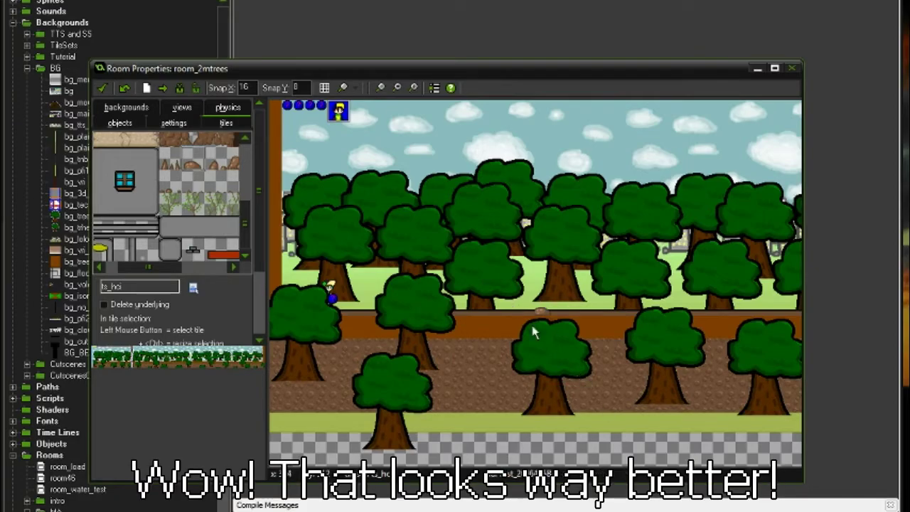
{"action": "mouse_move", "coordinate": [117, 361]}
{"action": "left_mouse_down"}
{"action": "mouse_move", "coordinate": [127, 361]}
{"action": "mouse_move", "coordinate": [119, 359]}
{"action": "left_mouse_up"}
{"action": "left_click_drag", "start_coordinate": [167, 268], "coordinate": [249, 195]}
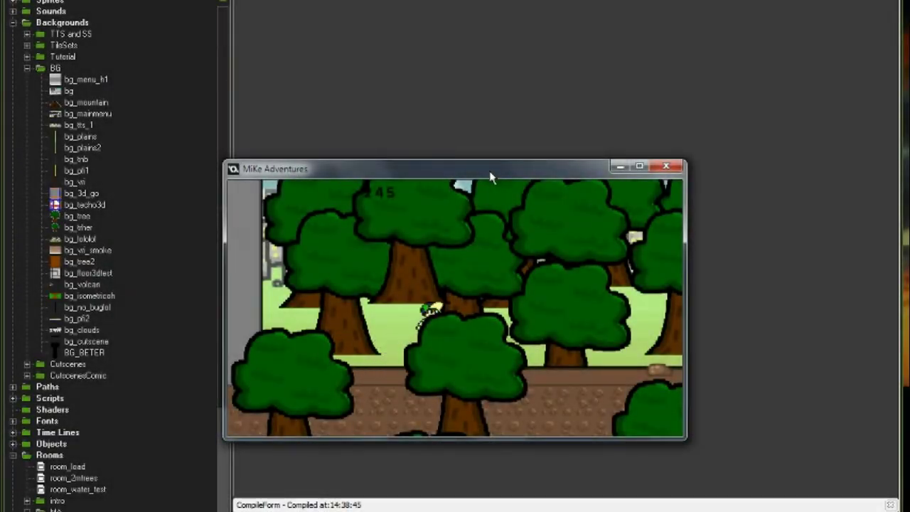
Test the character's walking and jumping among the trees at the level's left end in the running game
{"action": "key", "text": "Left"}
{"action": "key", "text": "Up"}
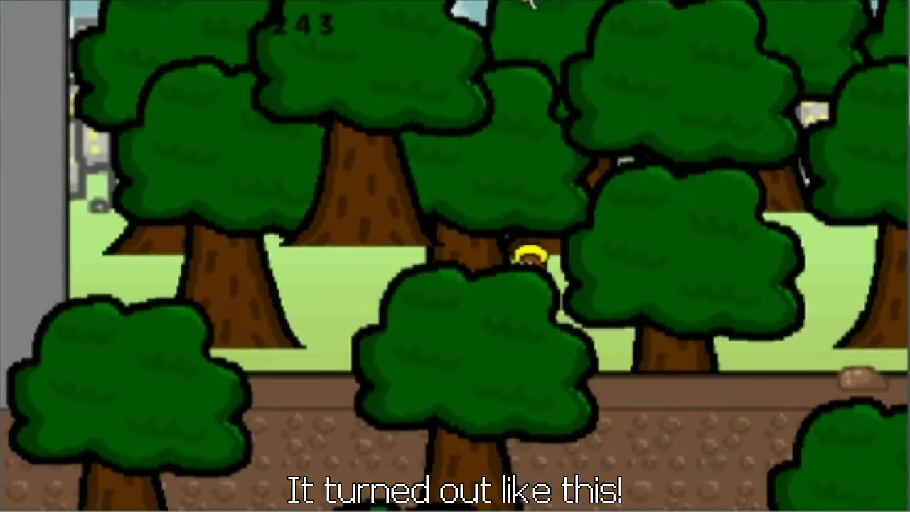
{"action": "key", "text": "Right"}
{"action": "key", "text": "Left"}
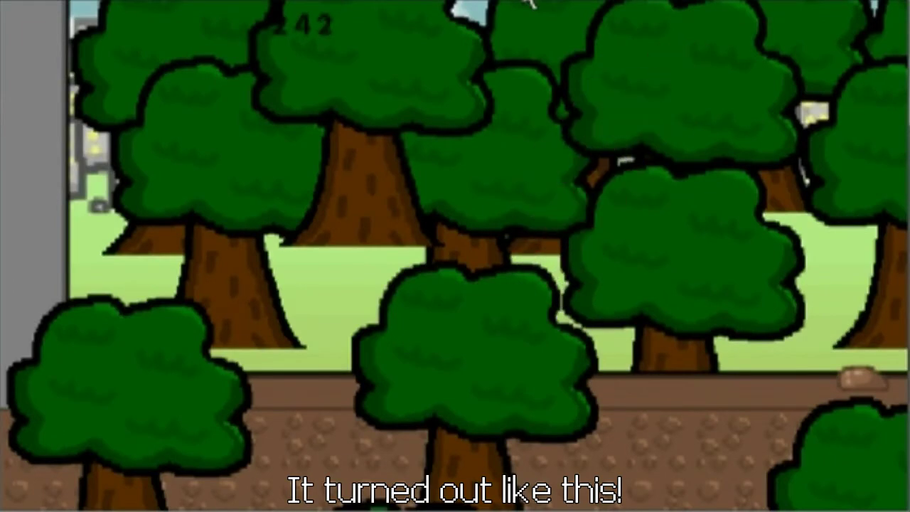
{"action": "key", "text": "Up"}
Walk the character through the forest to the level's right end and turn back to check the finished room
{"action": "key", "text": "Right"}
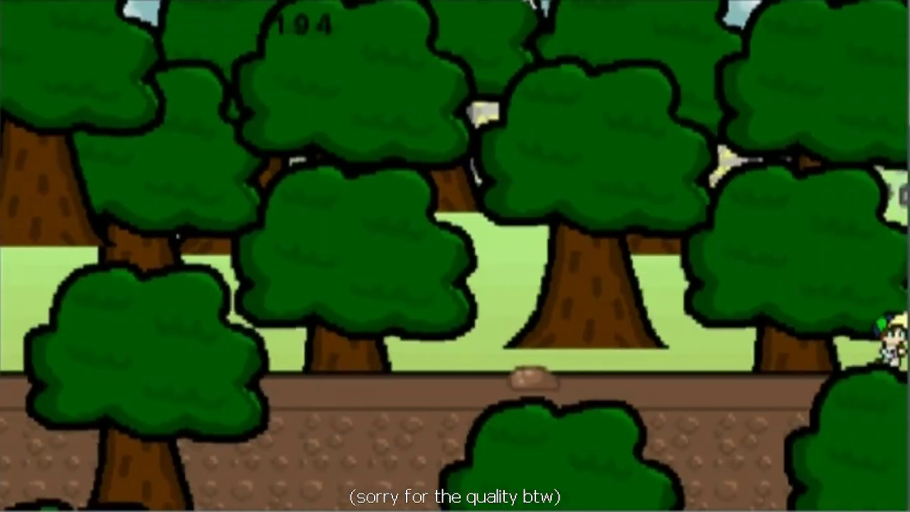
{"action": "key", "text": "Right"}
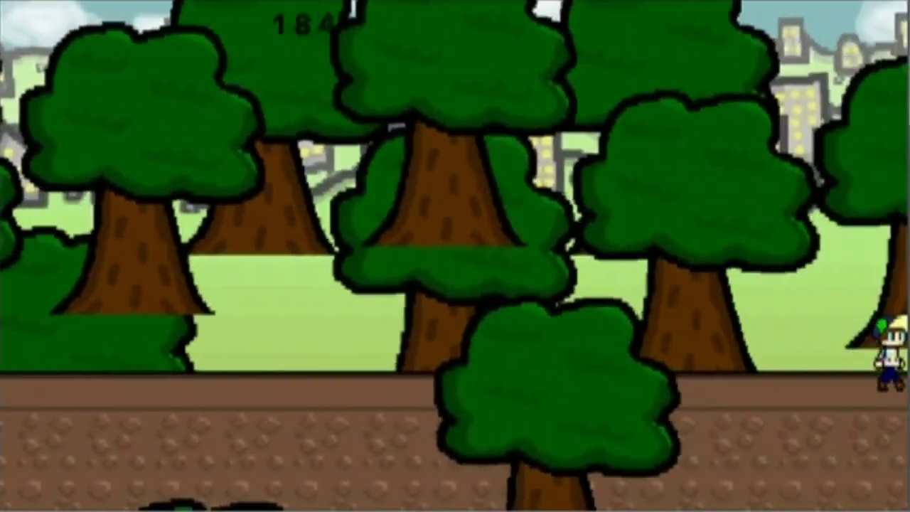
{"action": "key", "text": "Left"}
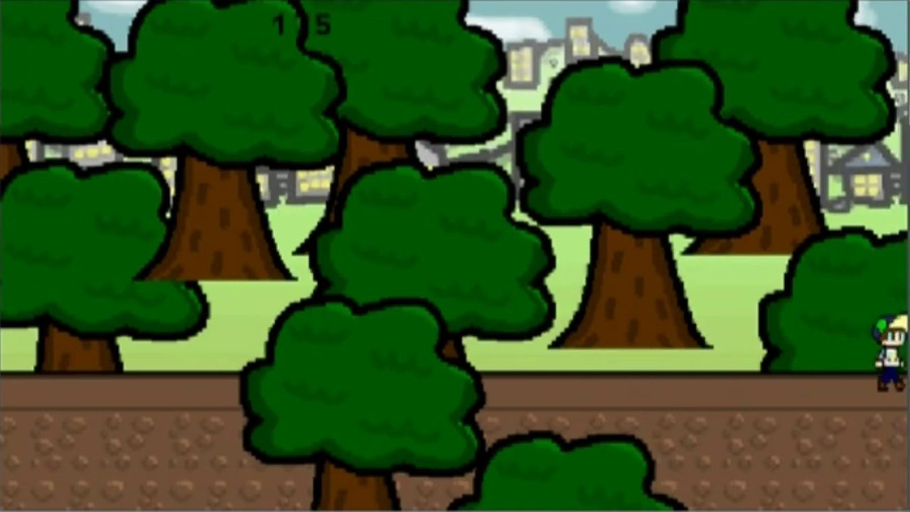
{"action": "key", "text": "Left"}
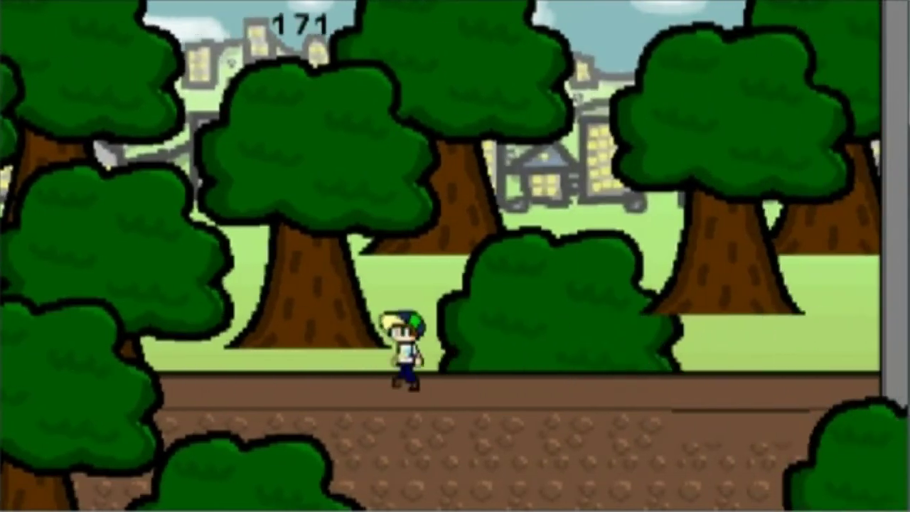